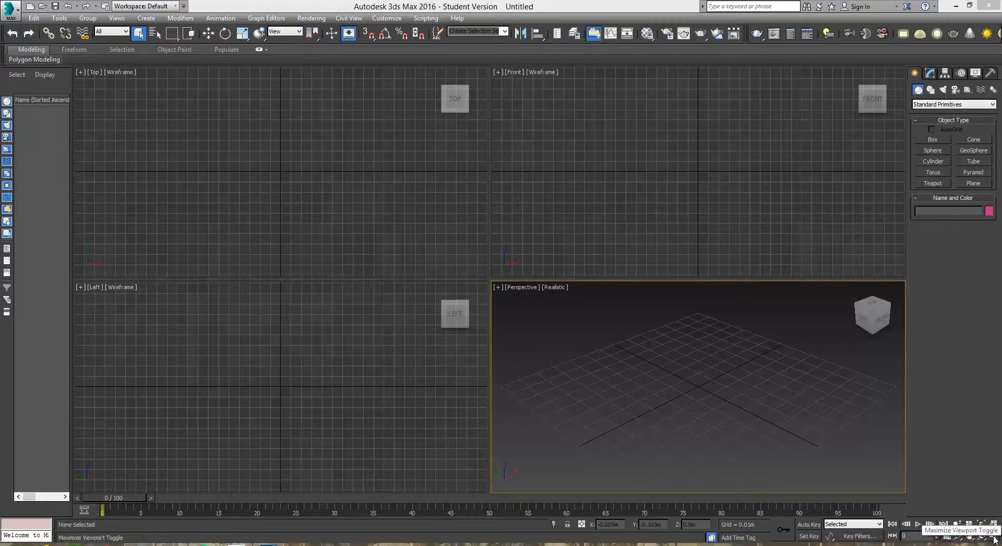
Step: Toggle the Perspective viewport to full size and back, and activate each of the four viewports in turn, ending with Perspective
left_click(994, 537)
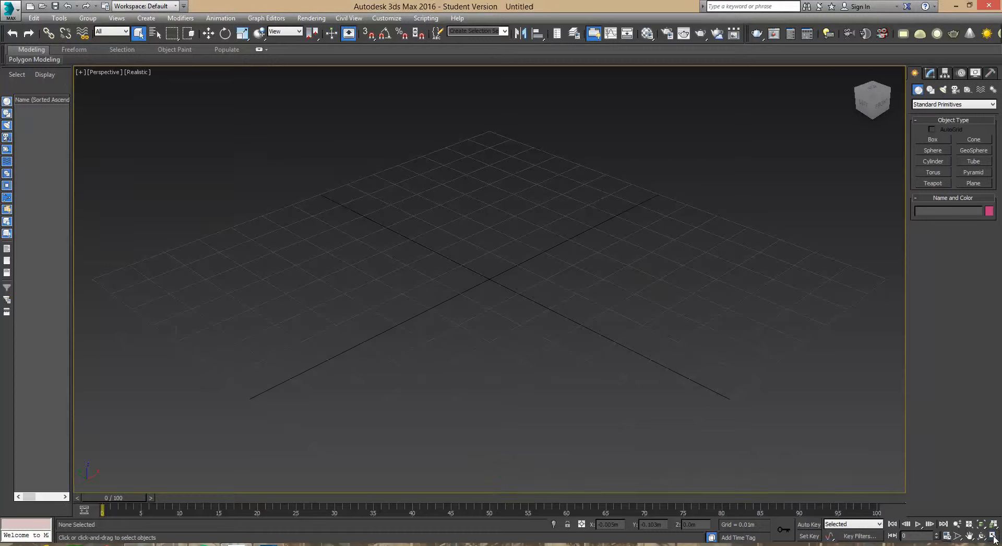
left_click(994, 536)
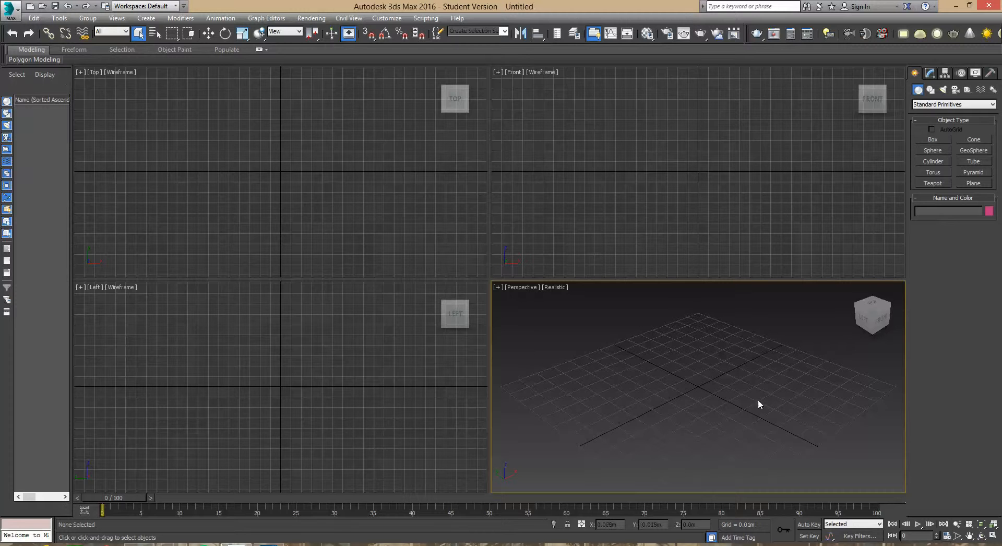
left_click(647, 154)
left_click(317, 155)
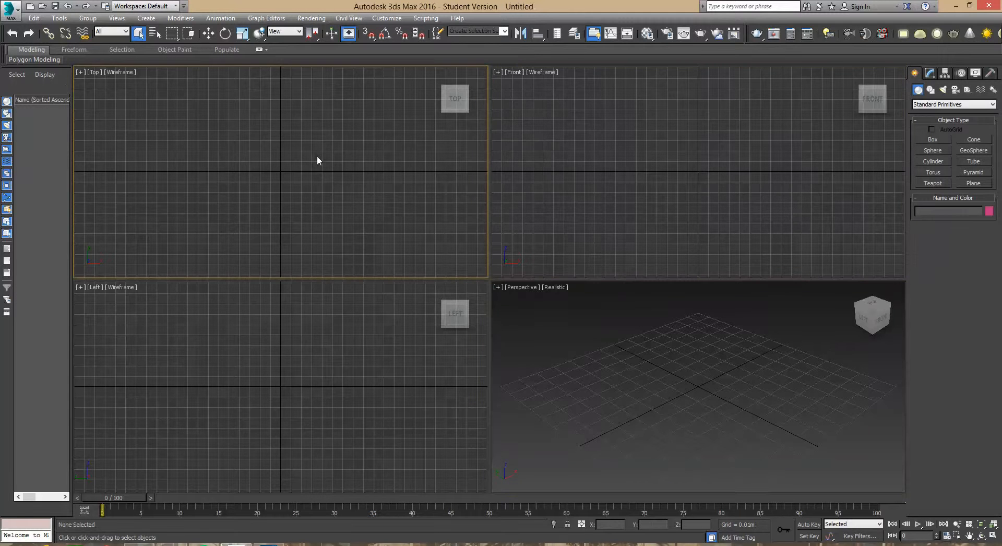
left_click(250, 360)
left_click(620, 211)
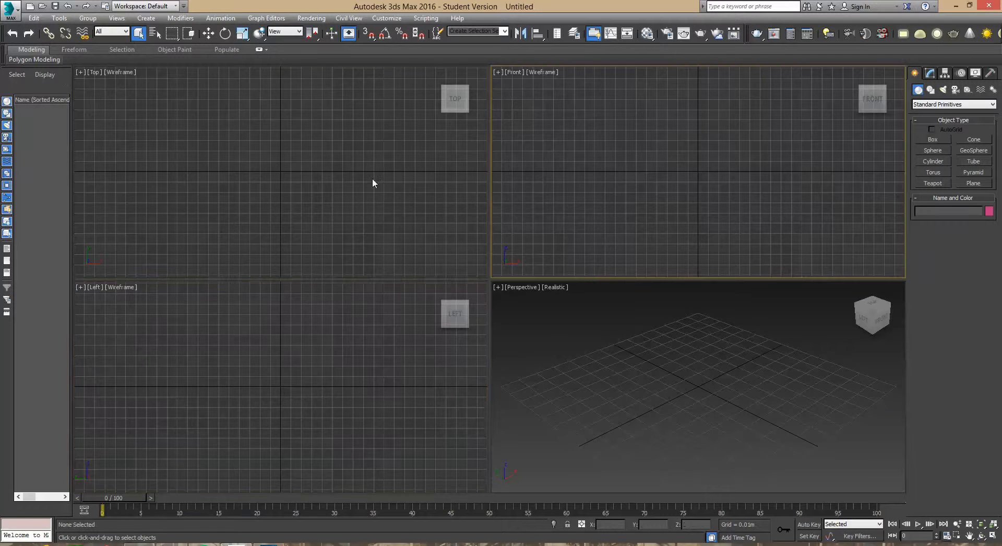
left_click(320, 180)
left_click(320, 335)
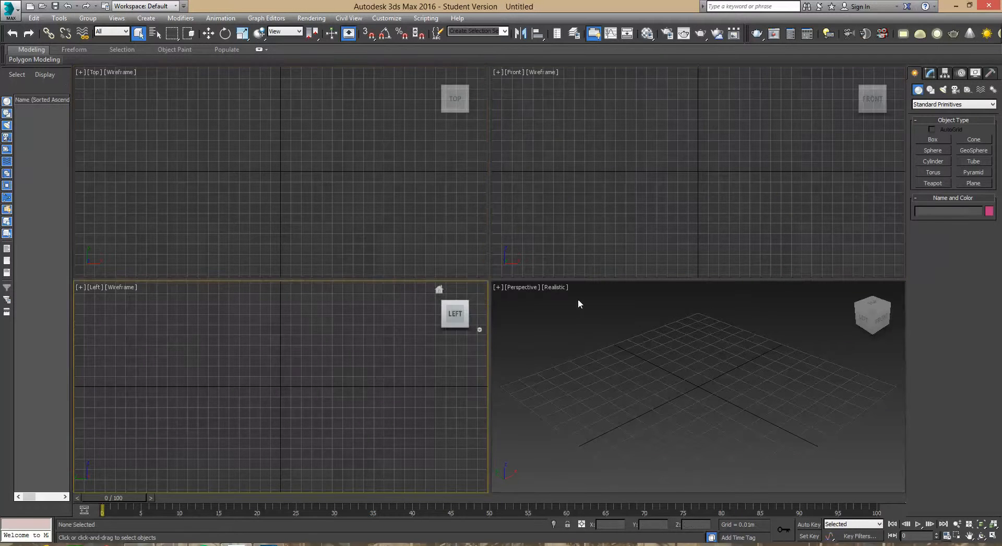
left_click(593, 332)
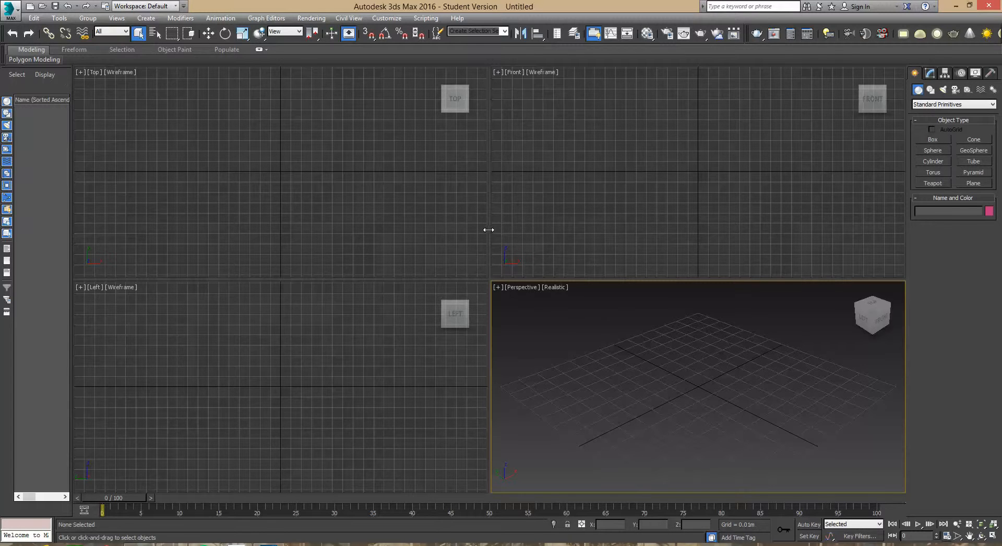
Step: Resize the four viewports by moving their shared borders and reset the viewport layout to equal sizes
left_click_drag(489, 228, 535, 228)
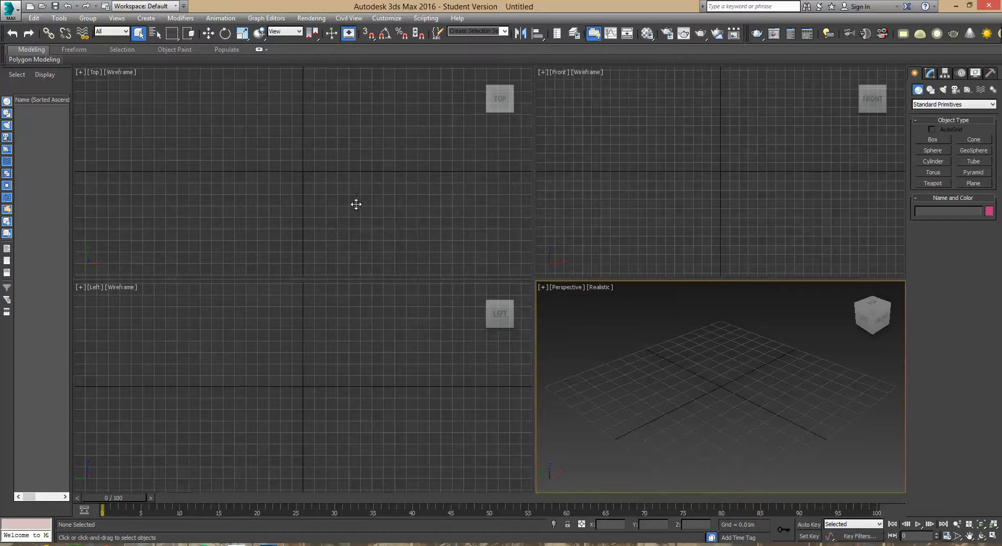
left_click_drag(356, 204, 470, 274)
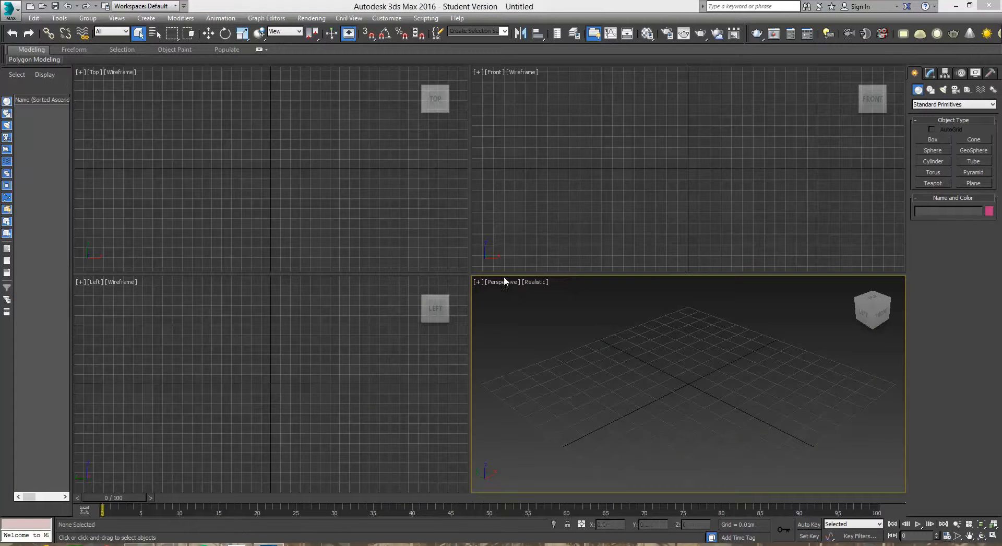
left_click_drag(643, 236, 645, 225)
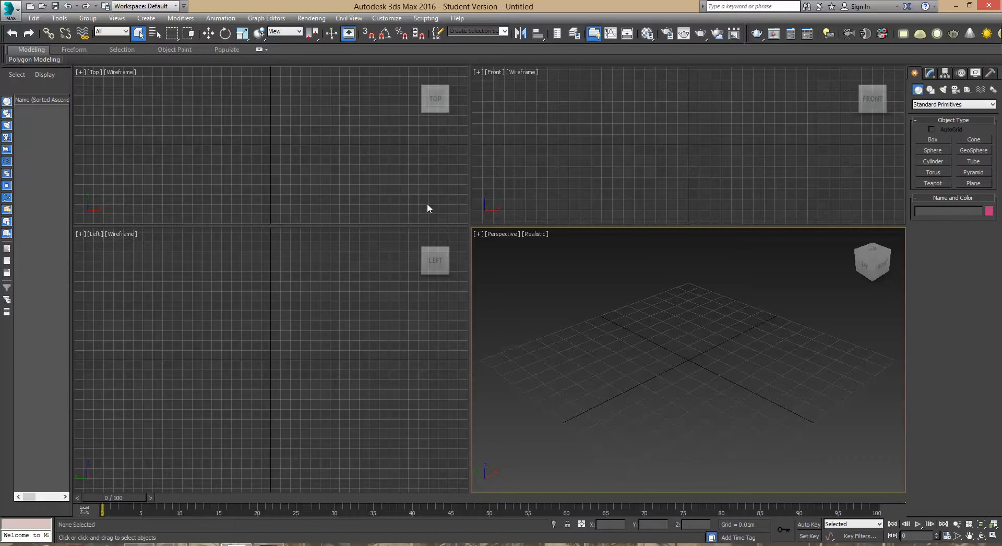
right_click(470, 228)
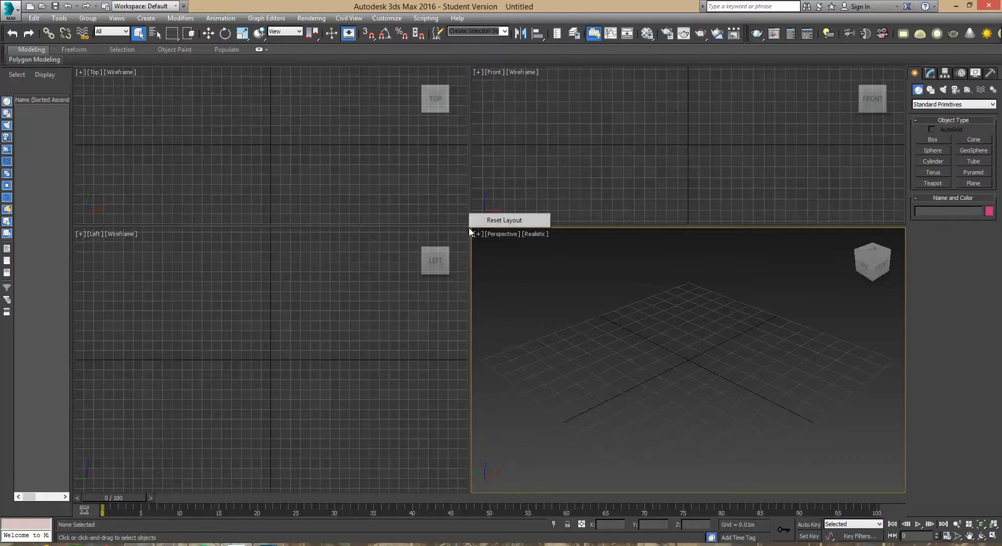
left_click(501, 222)
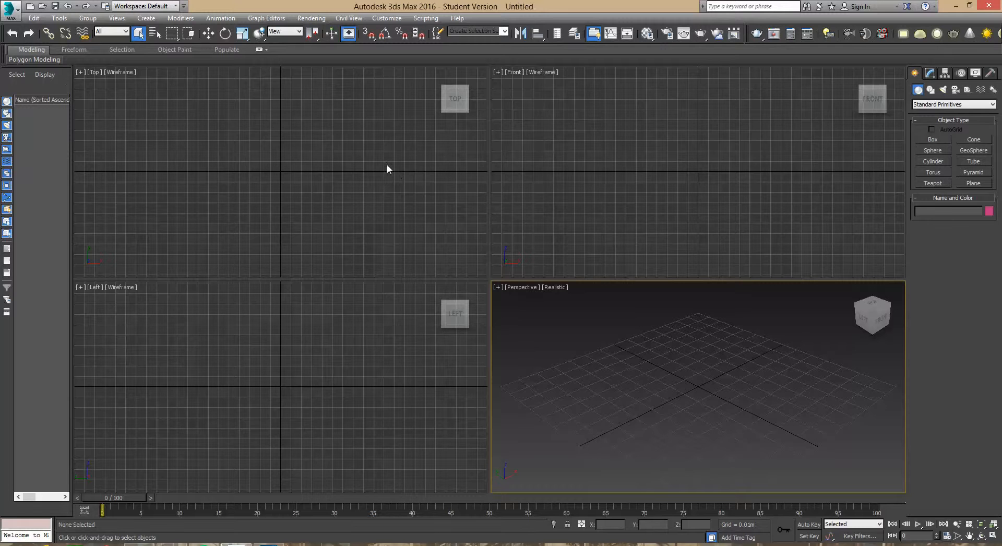
Step: Open the units setup, review the Metric and US Standard display unit options, and select Metric with Meters
left_click(386, 18)
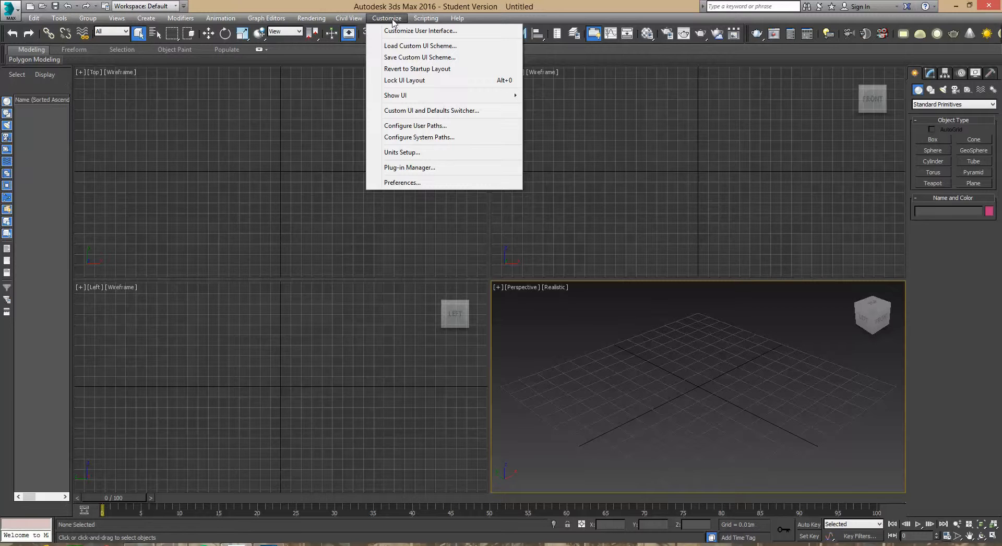
left_click(406, 153)
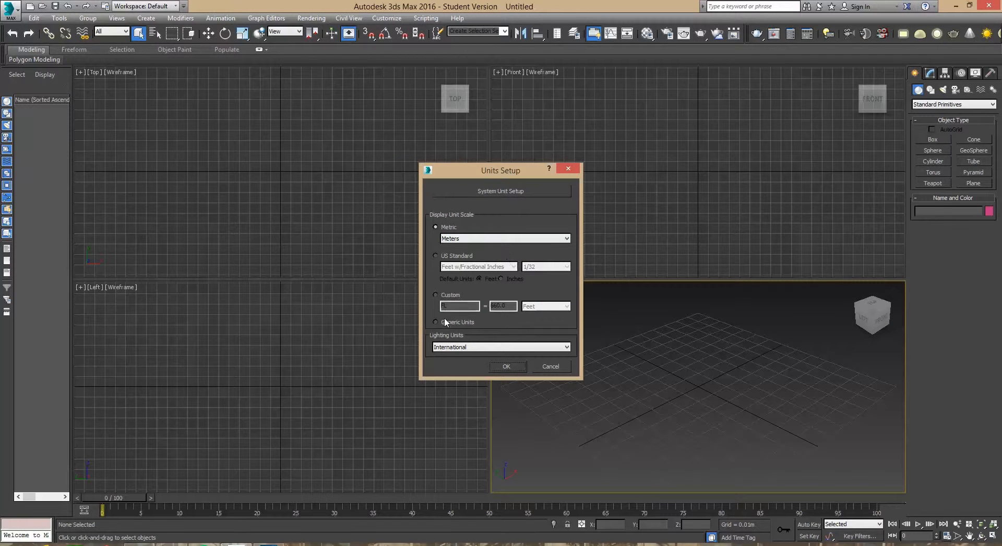
left_click(567, 239)
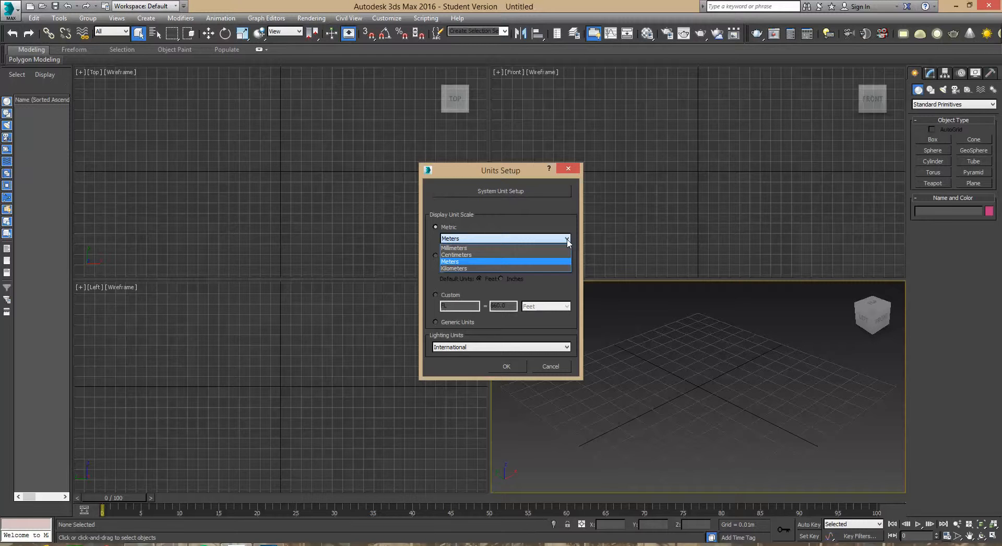
left_click(568, 240)
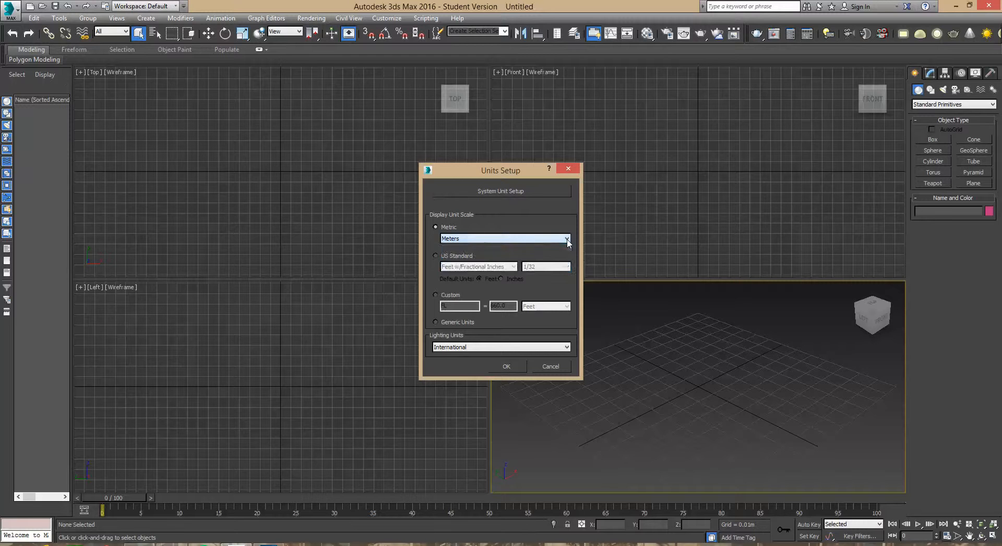
left_click(435, 255)
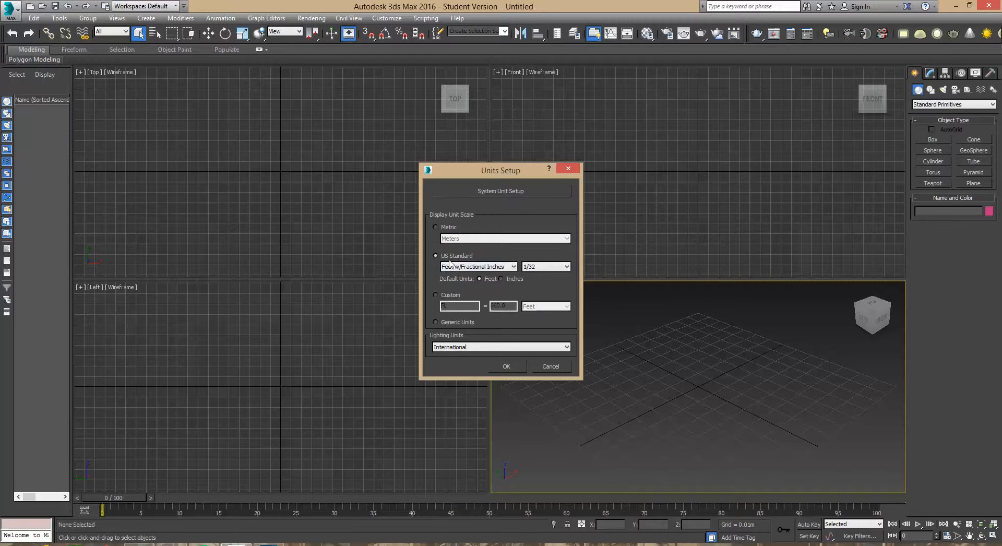
left_click(514, 267)
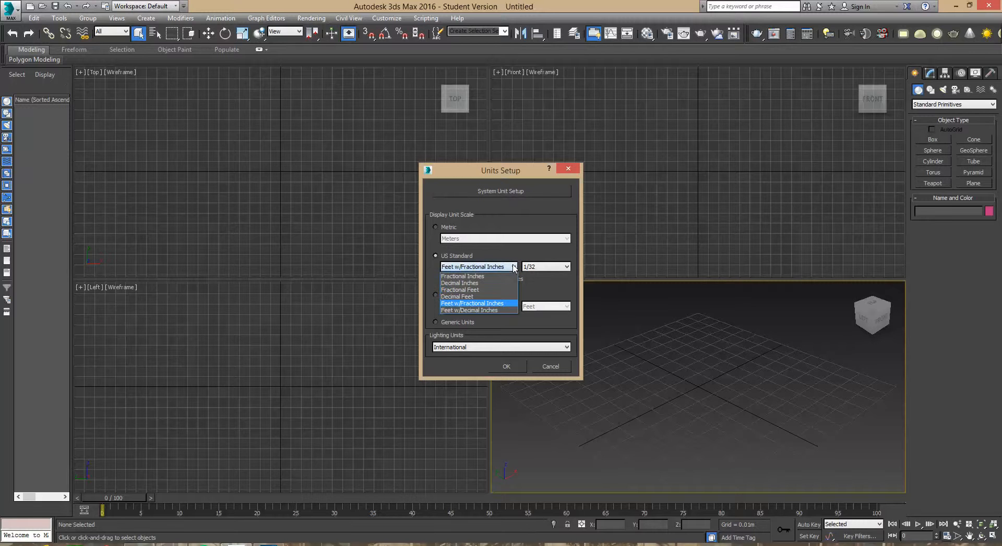
left_click(514, 268)
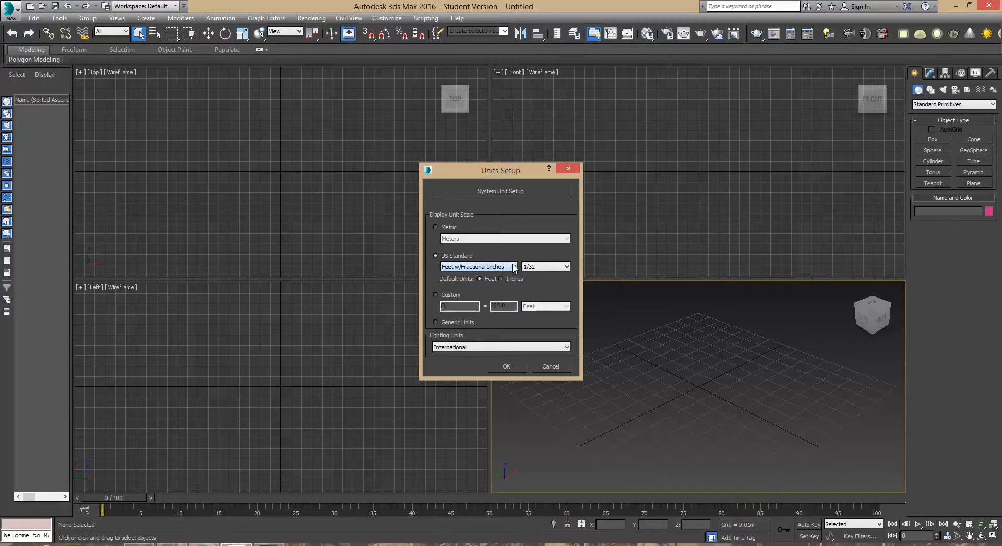
left_click(436, 227)
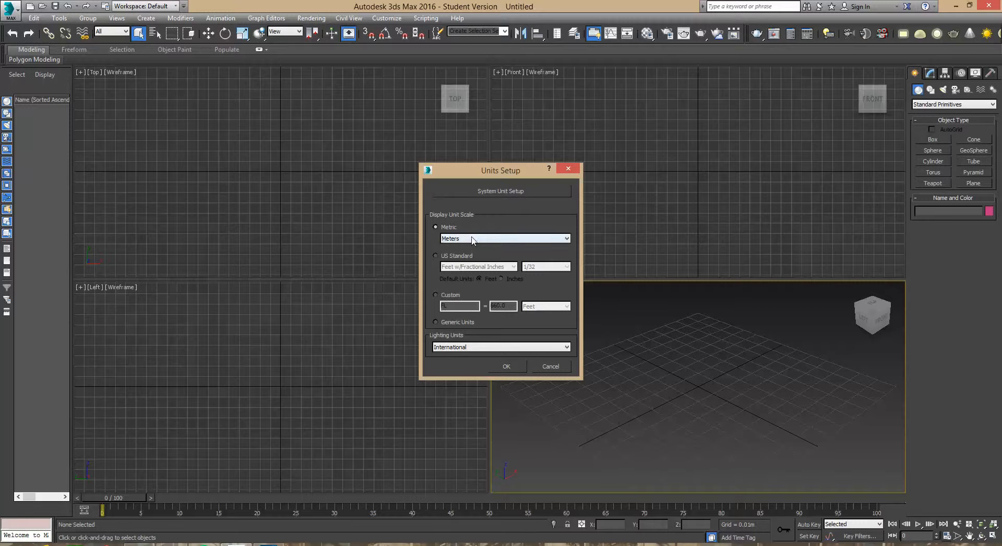
Step: Set the system unit scale to 1 unit = 1.0 Meters and apply the units setup
left_click(501, 191)
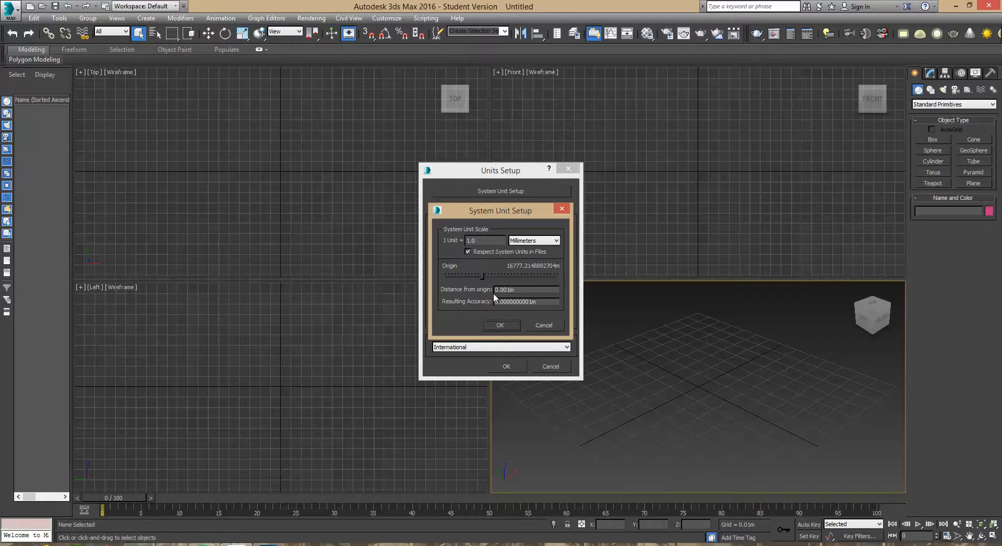
left_click(555, 243)
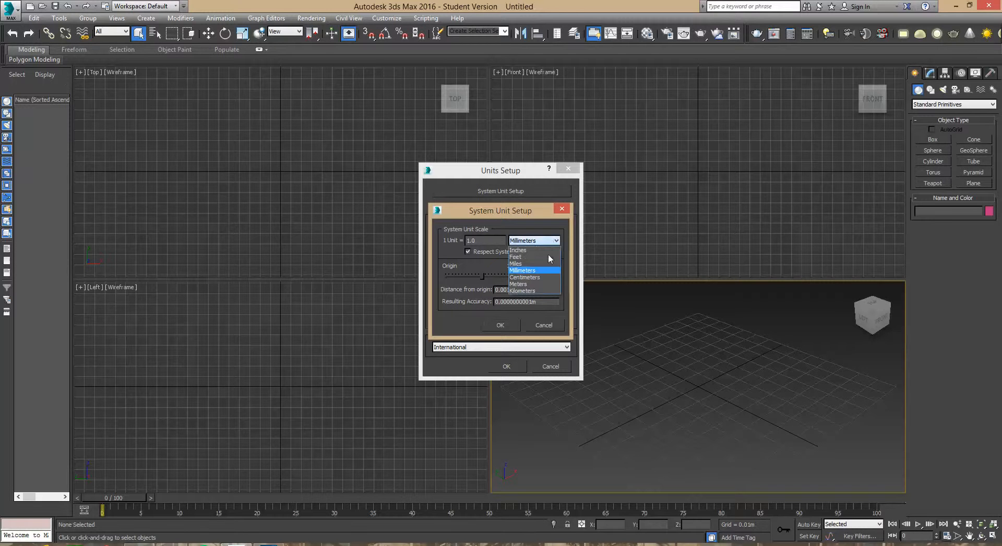
left_click(530, 283)
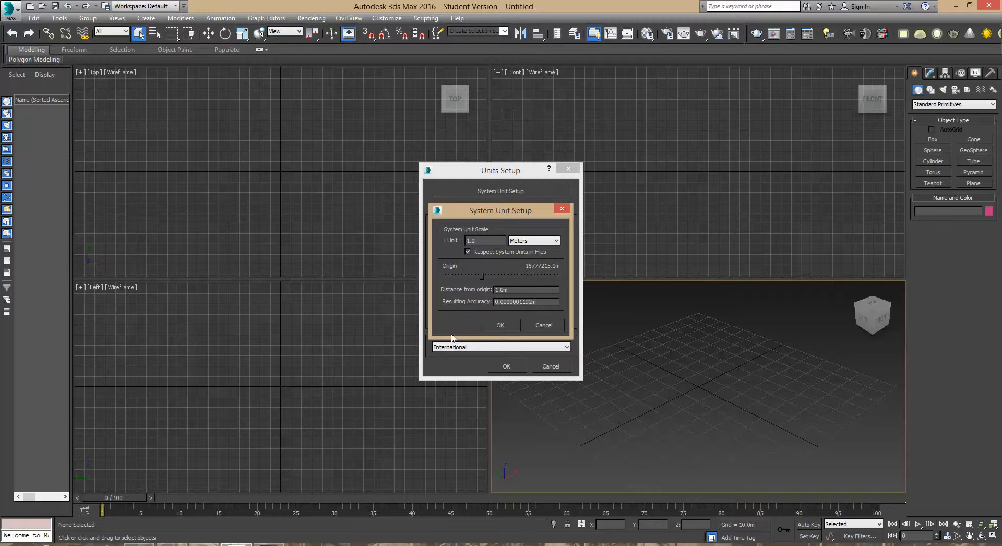
left_click(502, 325)
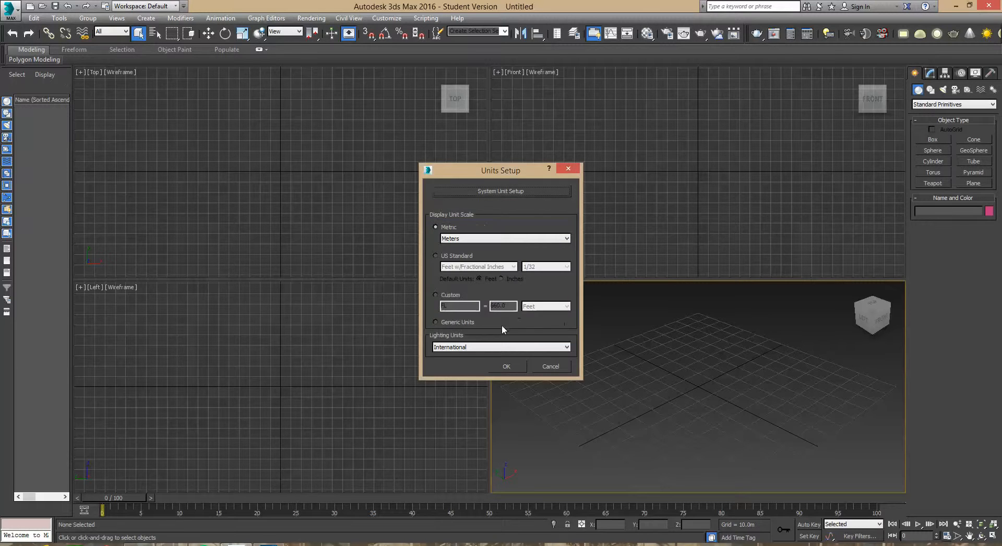
left_click(506, 367)
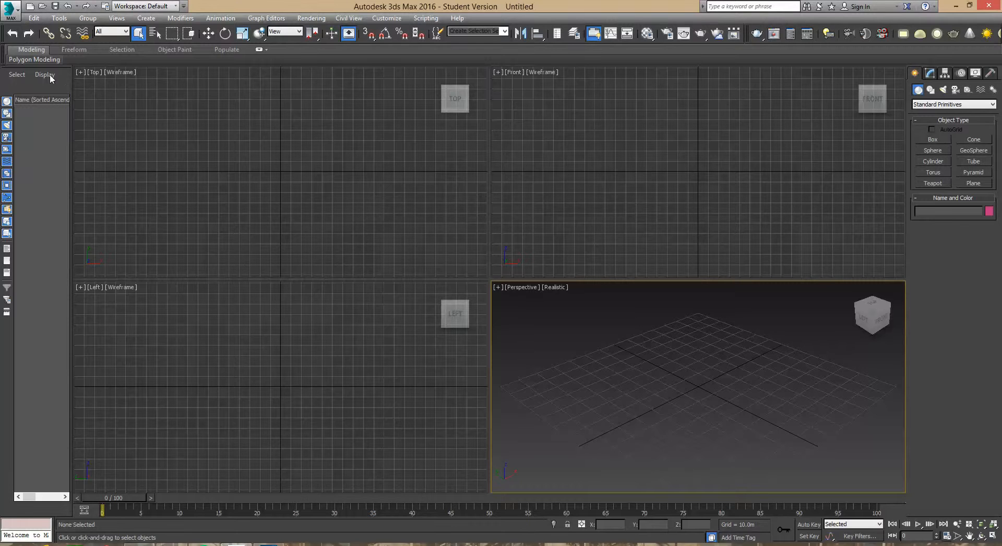
left_click(11, 11)
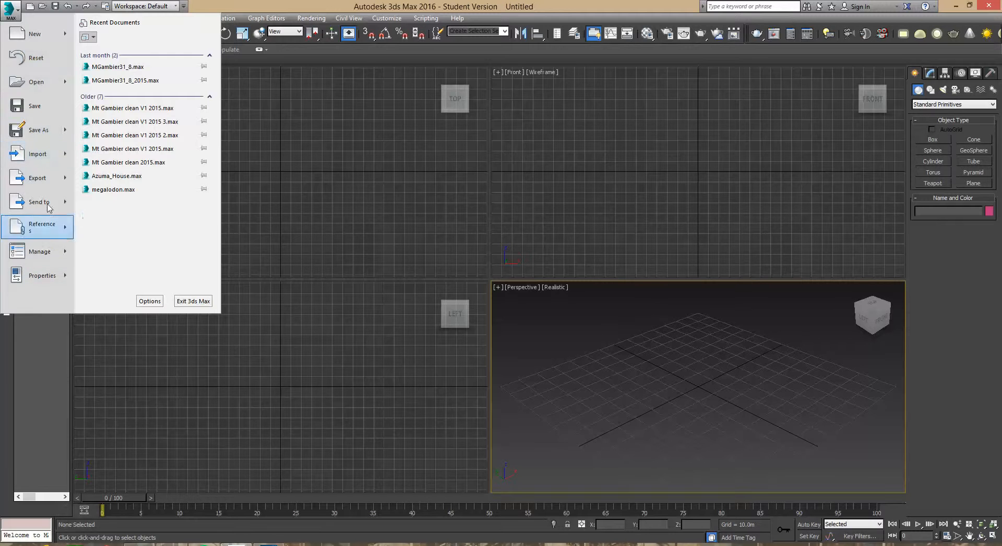
mouse_move(56, 34)
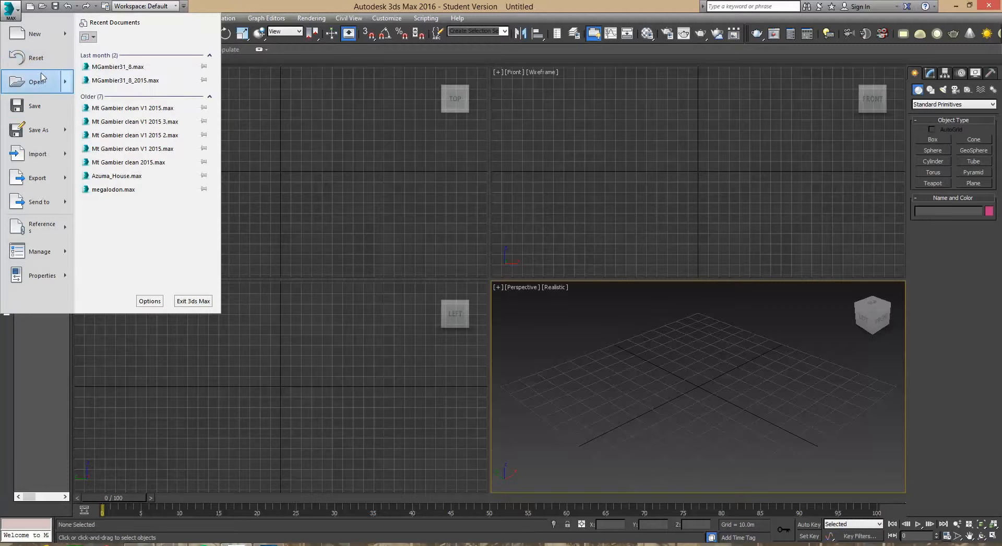
left_click(236, 7)
left_click(34, 18)
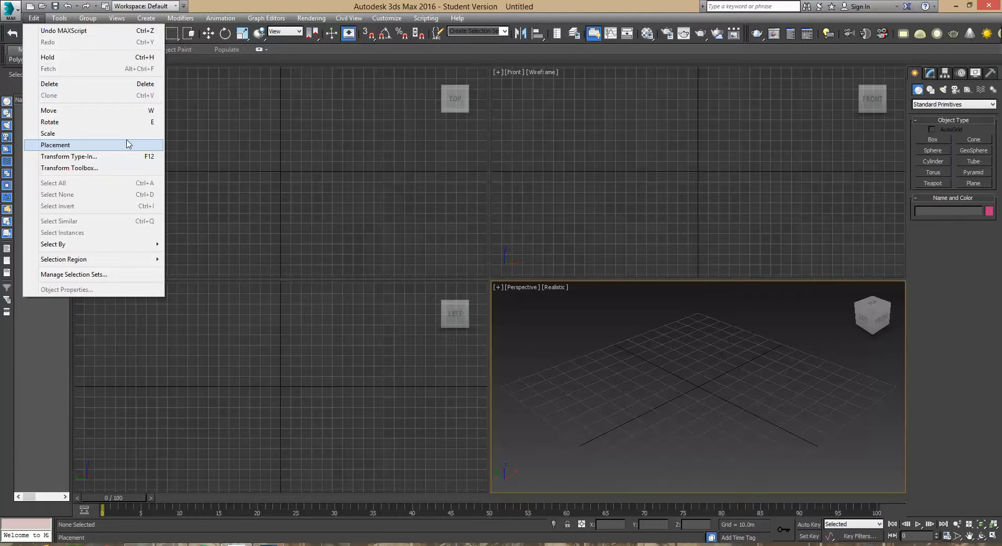
left_click(59, 20)
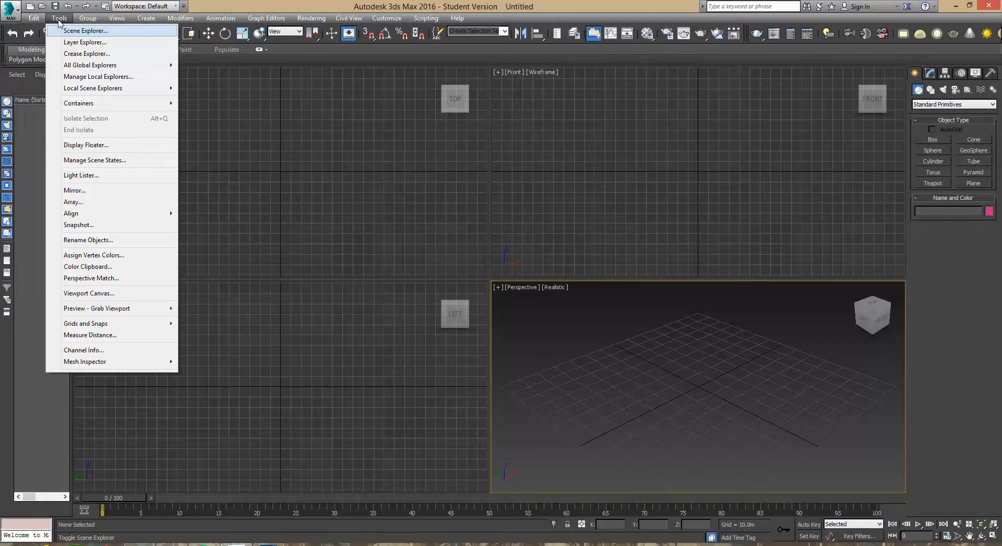
mouse_move(157, 21)
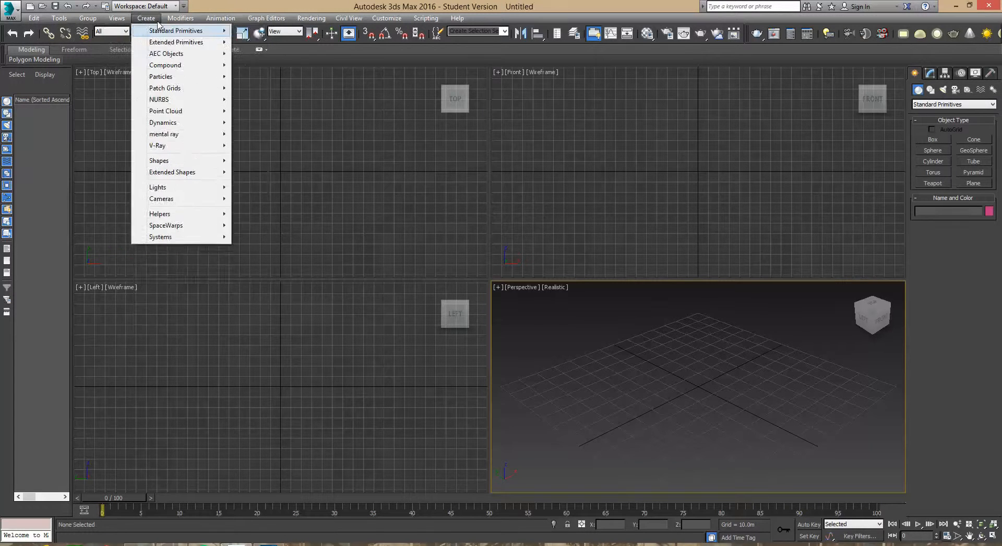
mouse_move(224, 24)
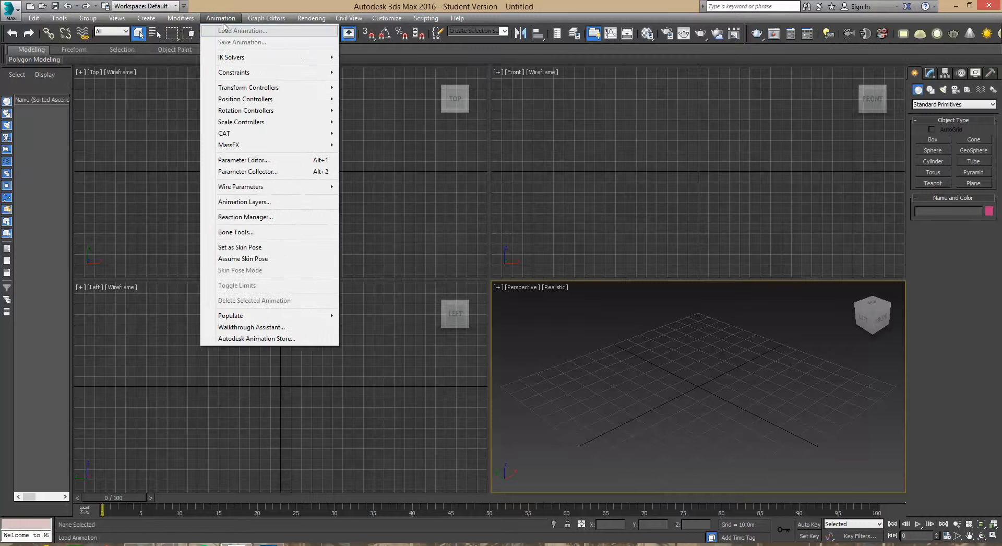
mouse_move(311, 21)
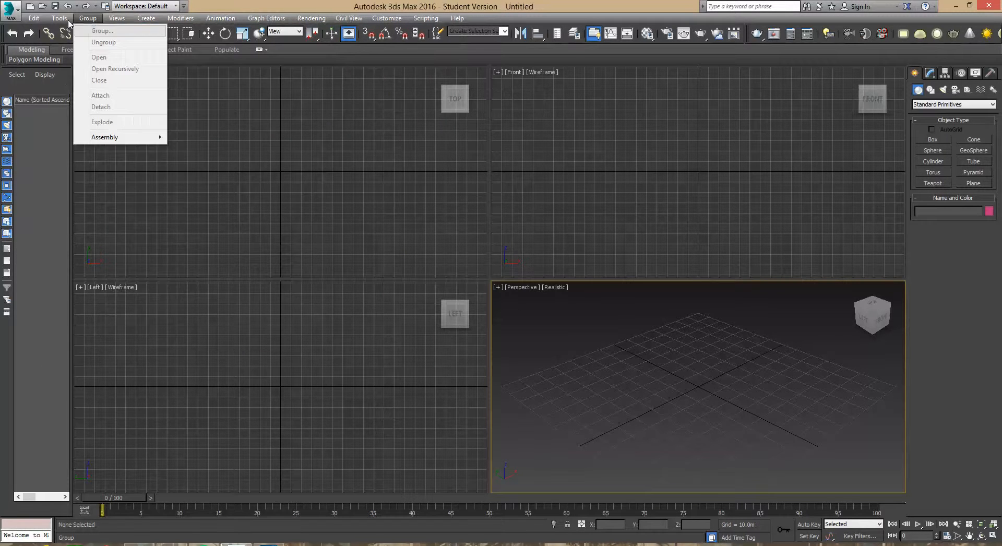
mouse_move(69, 23)
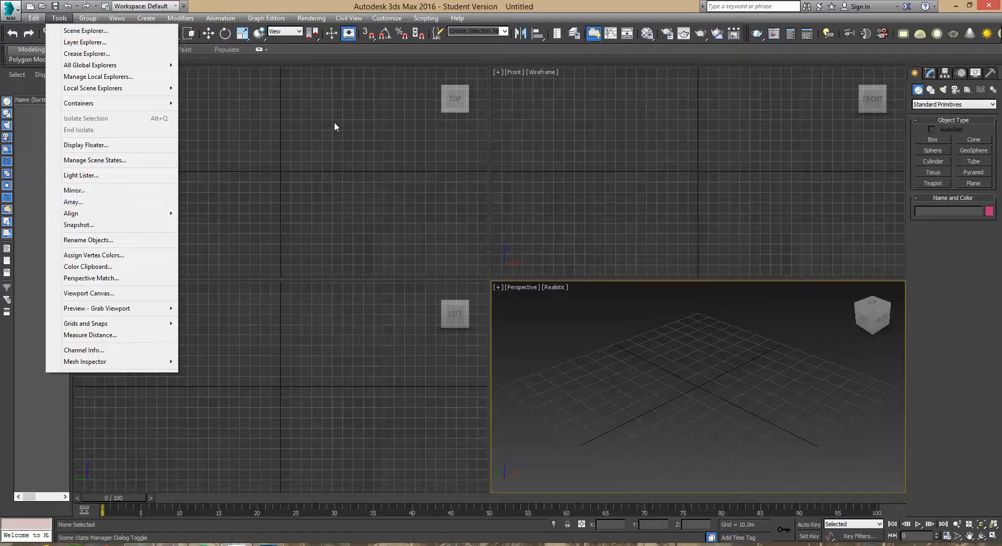
left_click(519, 15)
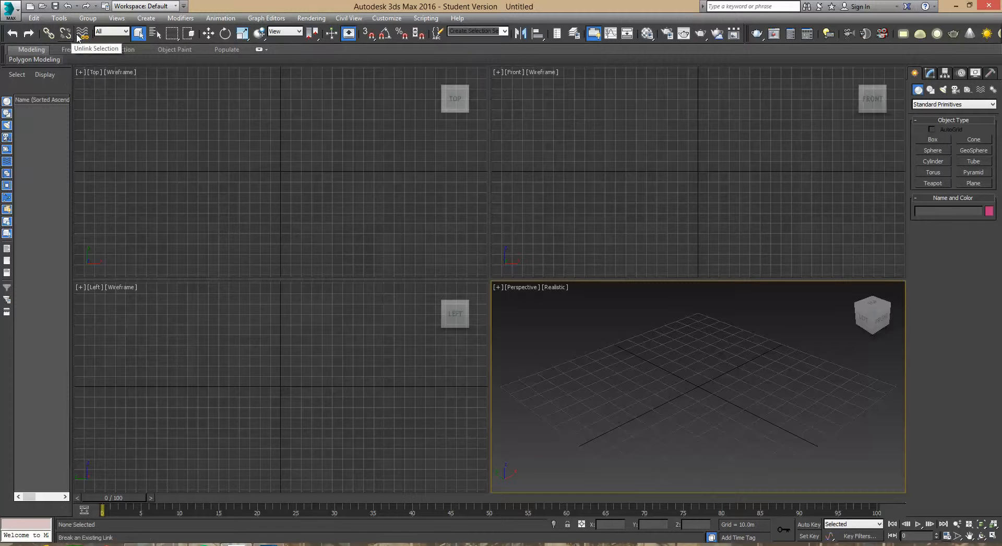
left_click(127, 32)
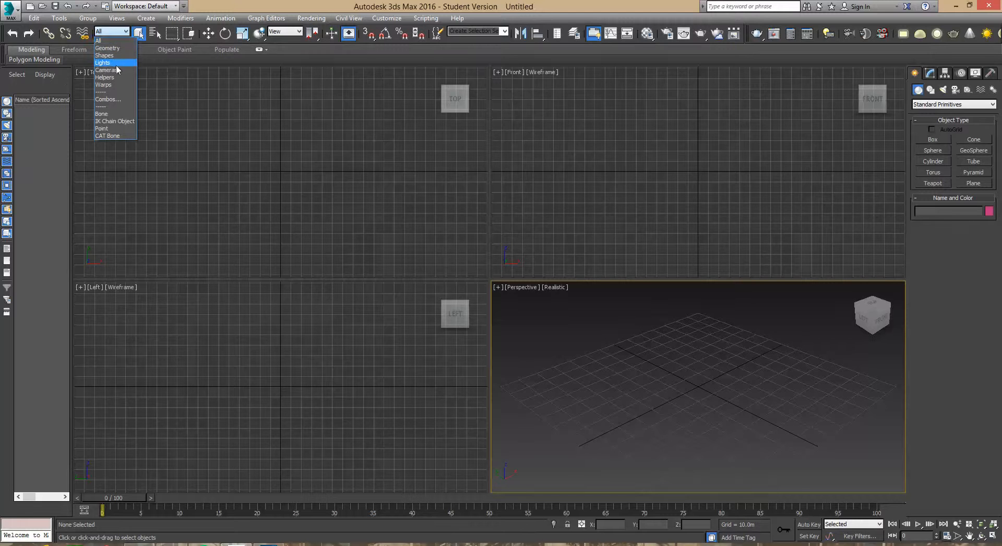
left_click(128, 40)
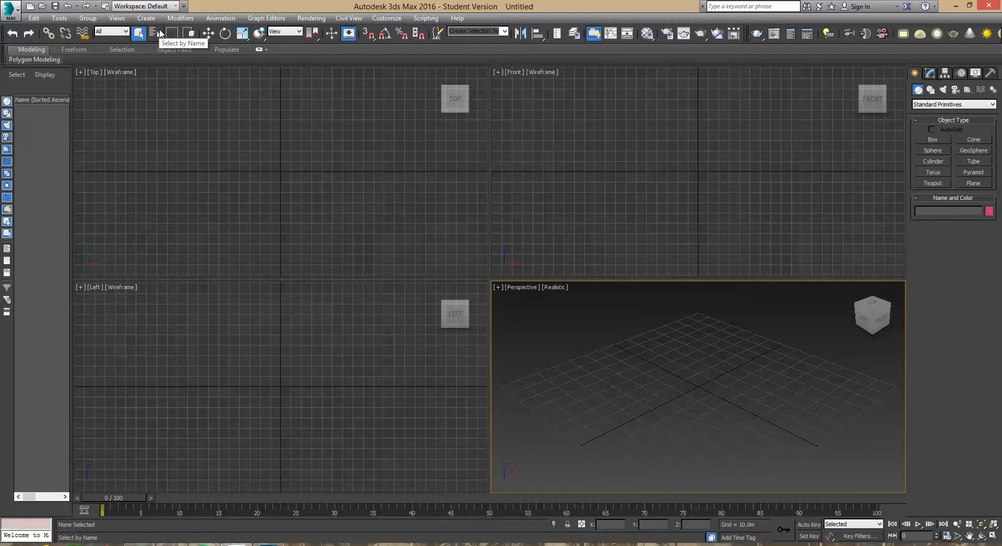
Step: Look at the by-name object selection list and close it without selecting anything
left_click(153, 33)
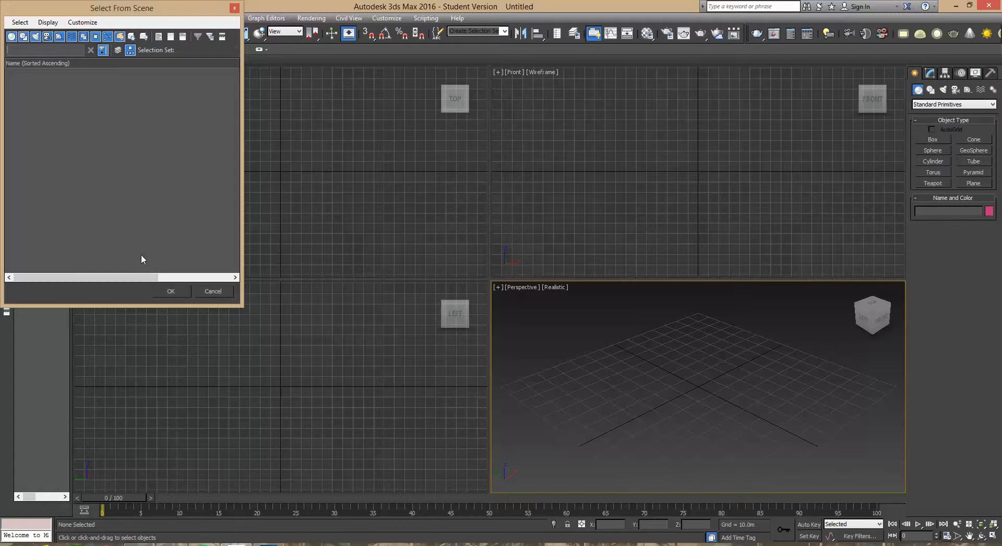
left_click(218, 292)
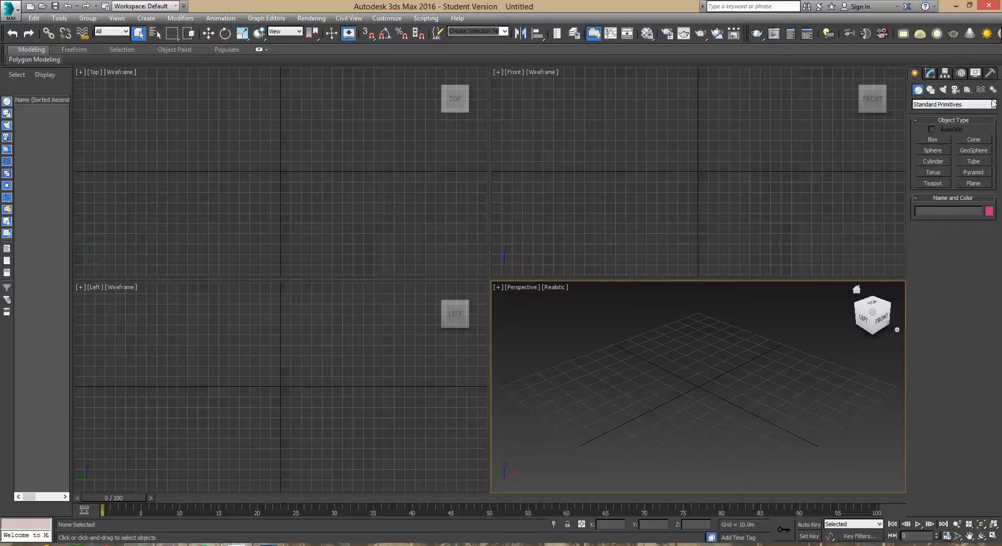
Step: Compare the Create and Modify panels and review the available geometry categories, keeping Standard Primitives
left_click(930, 74)
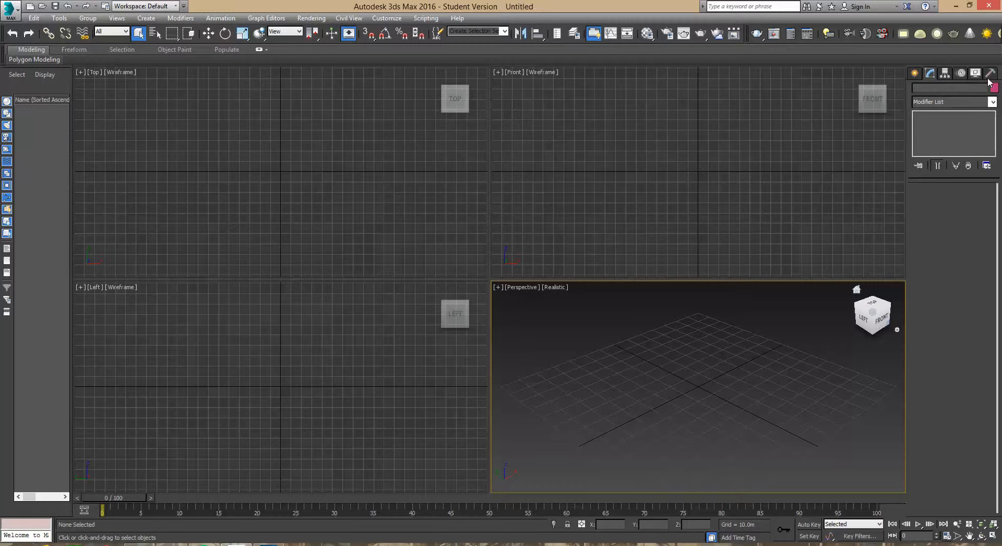
left_click(915, 74)
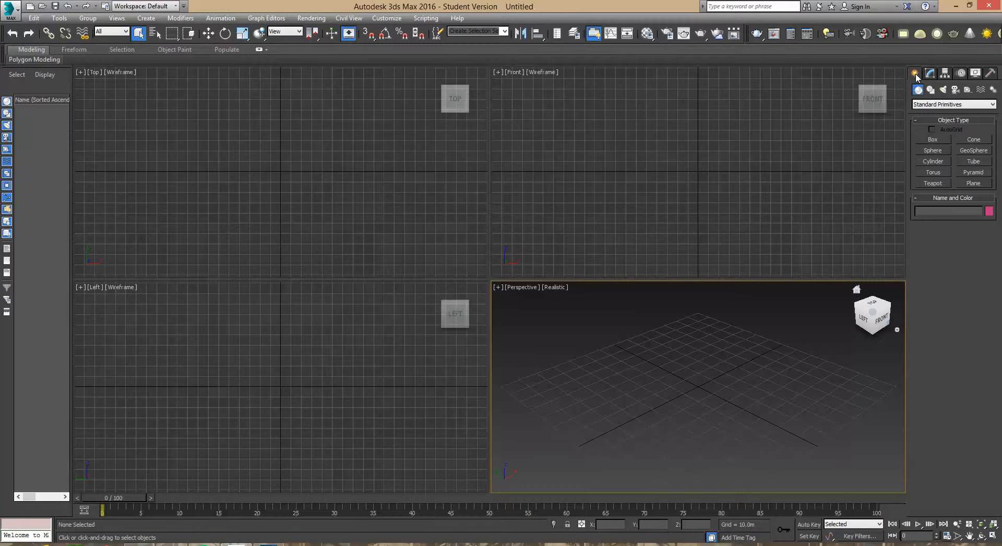
left_click(930, 73)
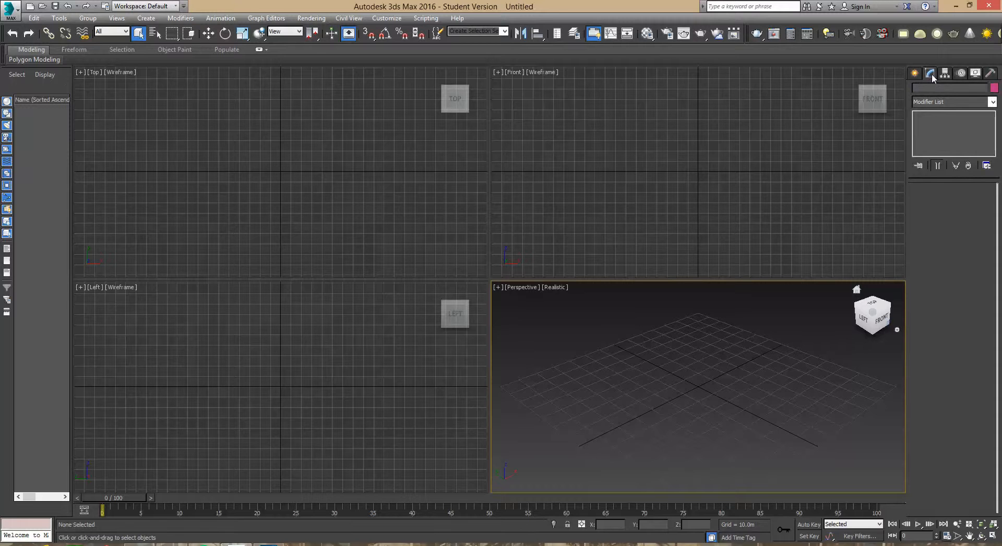
left_click(915, 73)
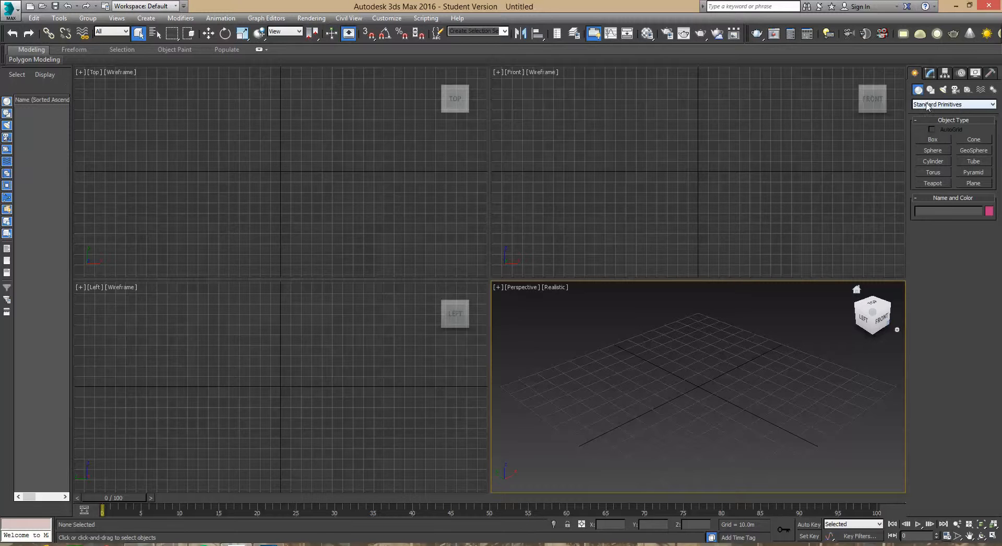
left_click(994, 107)
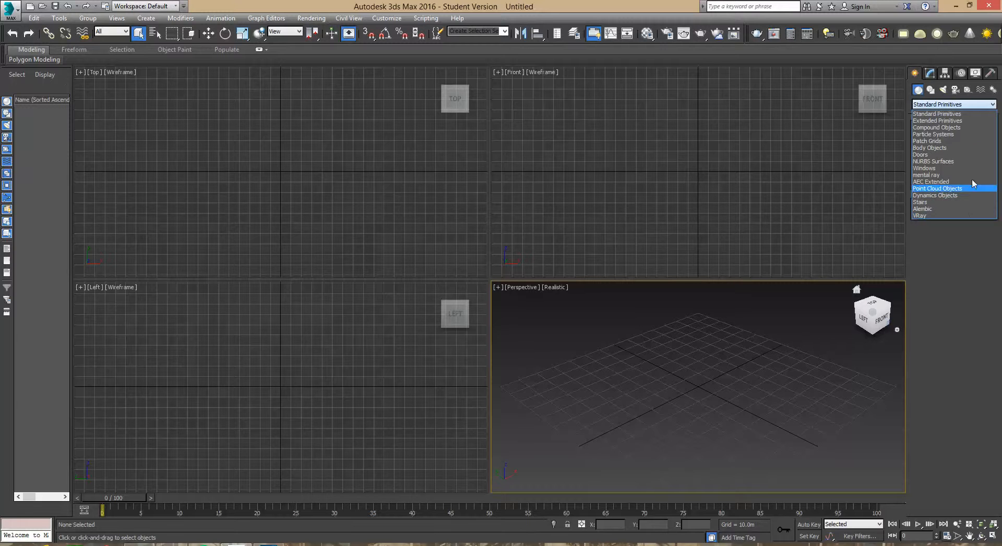
left_click(994, 107)
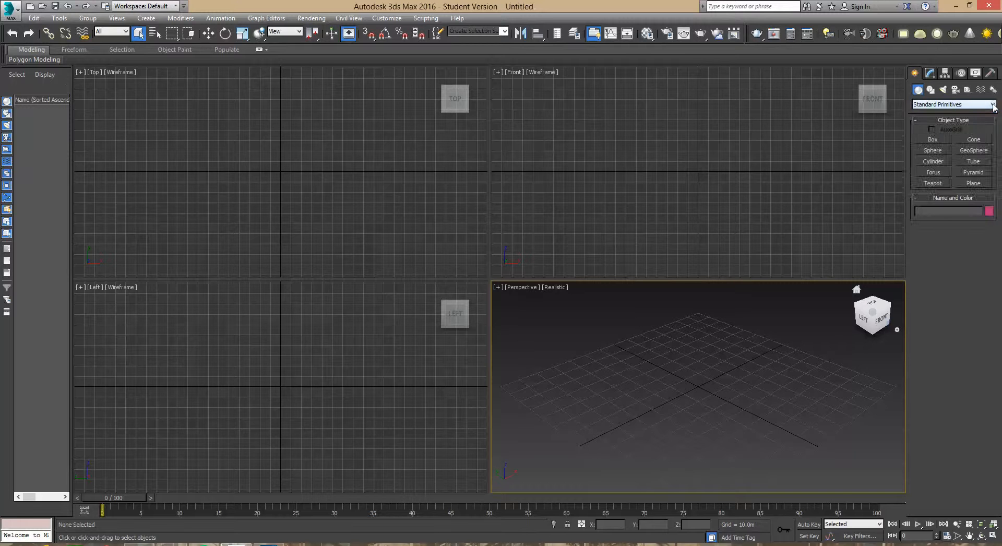
Step: Draw a box in the Perspective viewport, about 74.4 m long, 77.4 m wide and 48.6 m high
left_click(934, 140)
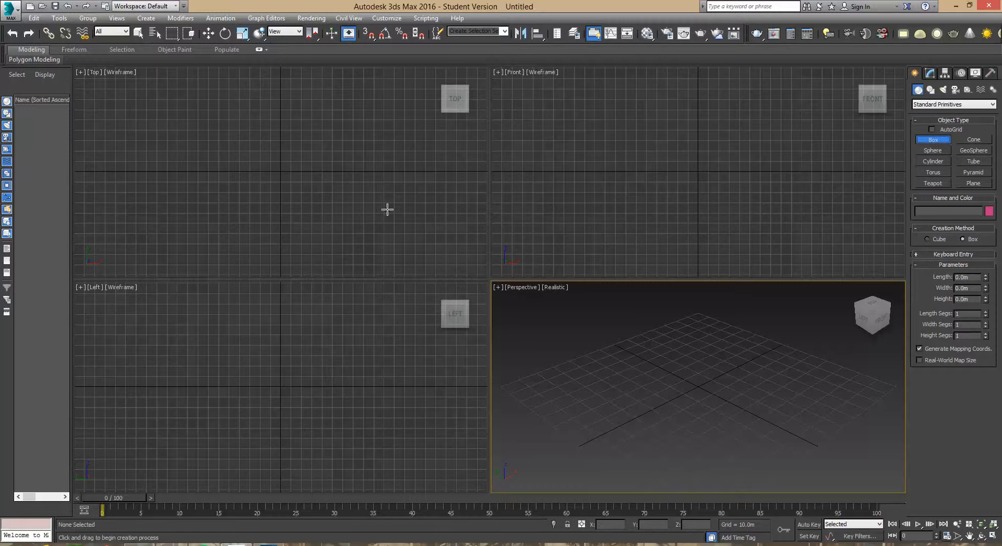
left_click(627, 387)
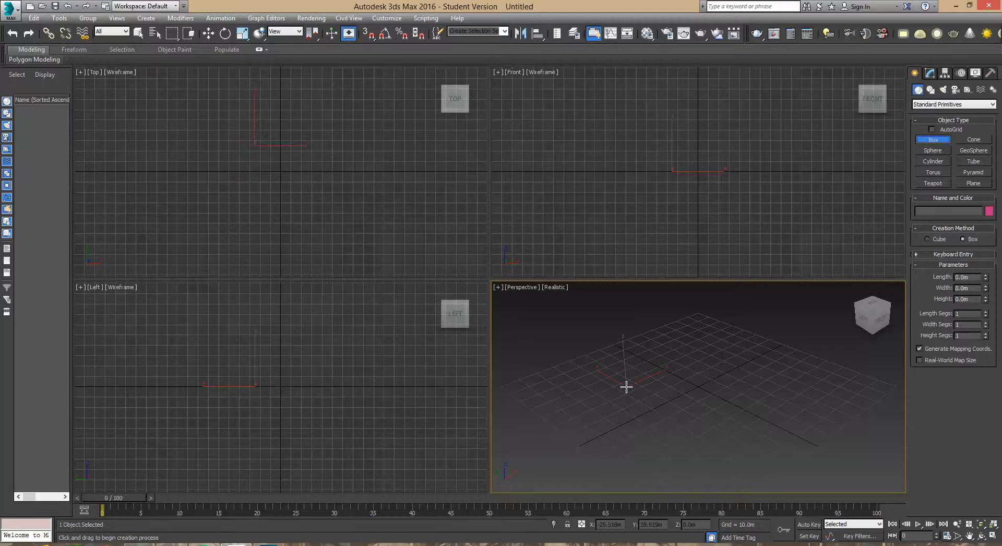
left_click_drag(626, 386, 841, 387)
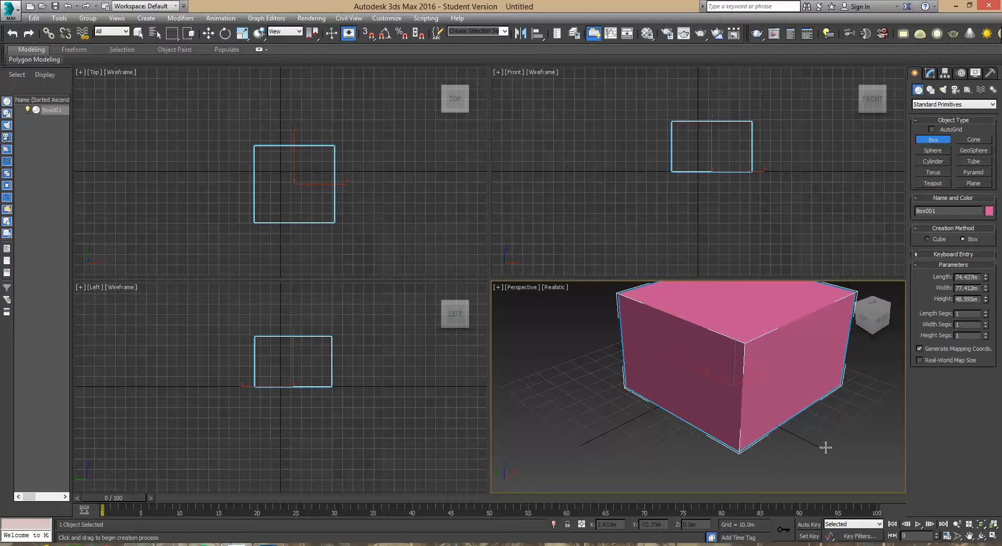
middle_click_drag(764, 376, 705, 400)
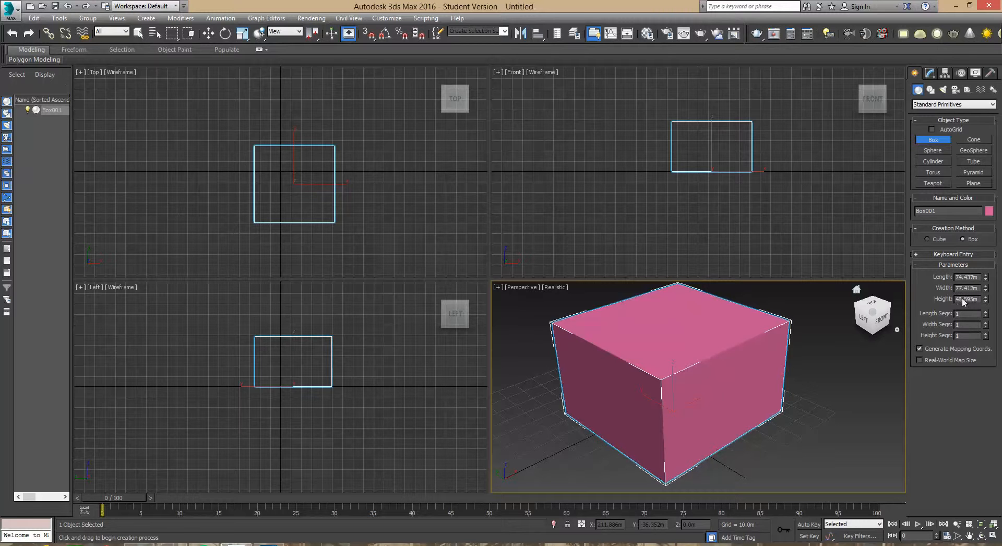
Step: Shrink the box to about 23.9 m long, 36.4 m wide and 15.6 m high
left_click(986, 277)
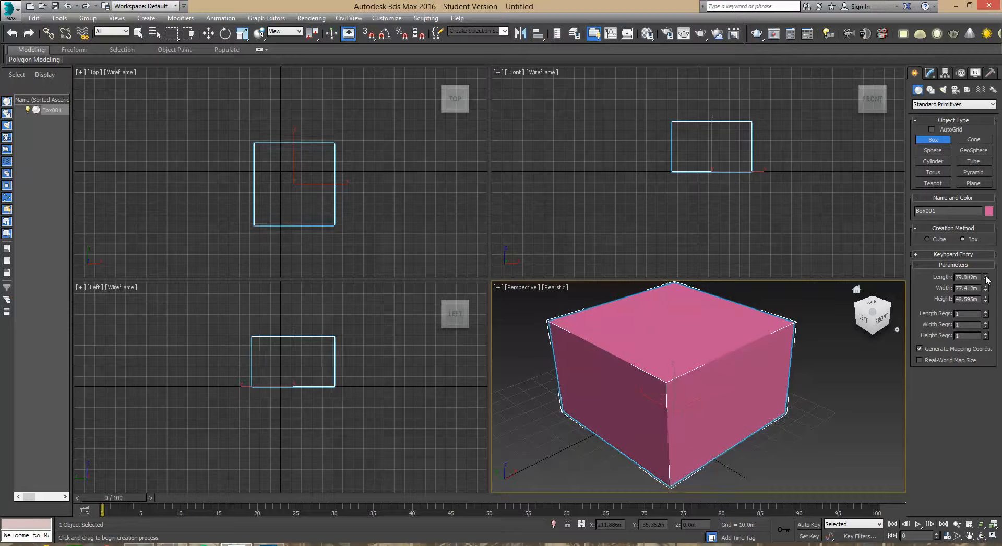
left_click_drag(986, 278, 987, 335)
left_click_drag(985, 279, 991, 310)
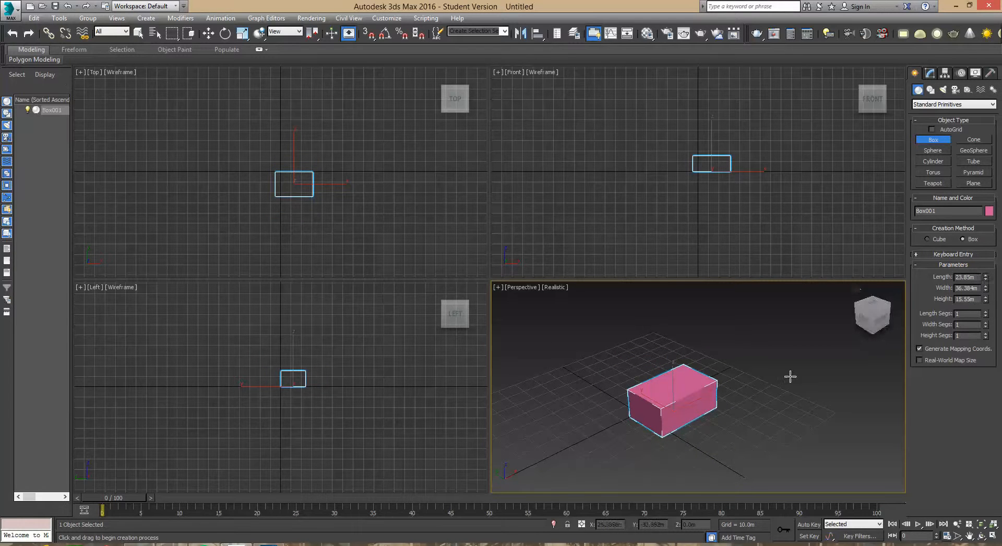
Step: Set the box's length to 20 m, width to 35 m and height to 15 m
double_click(971, 277)
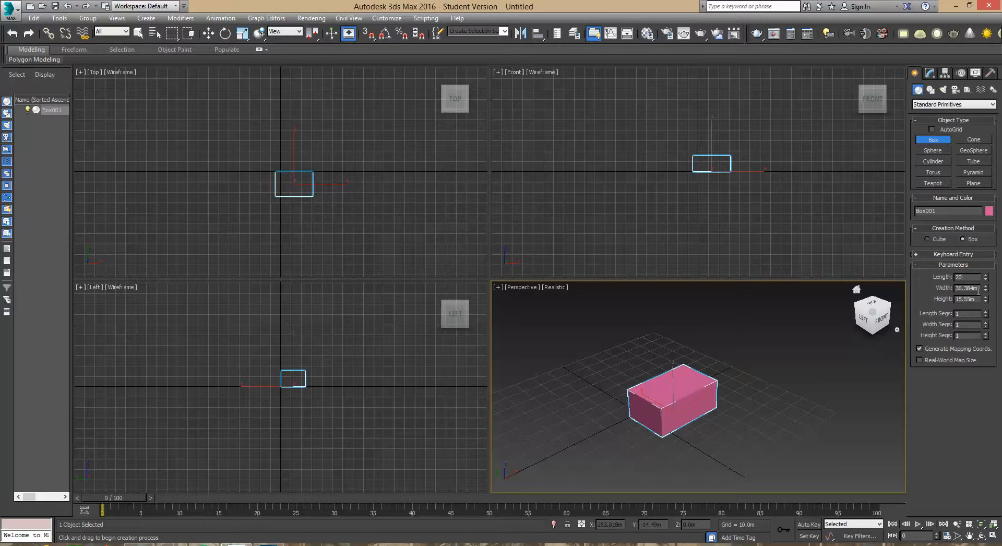
key("Return")
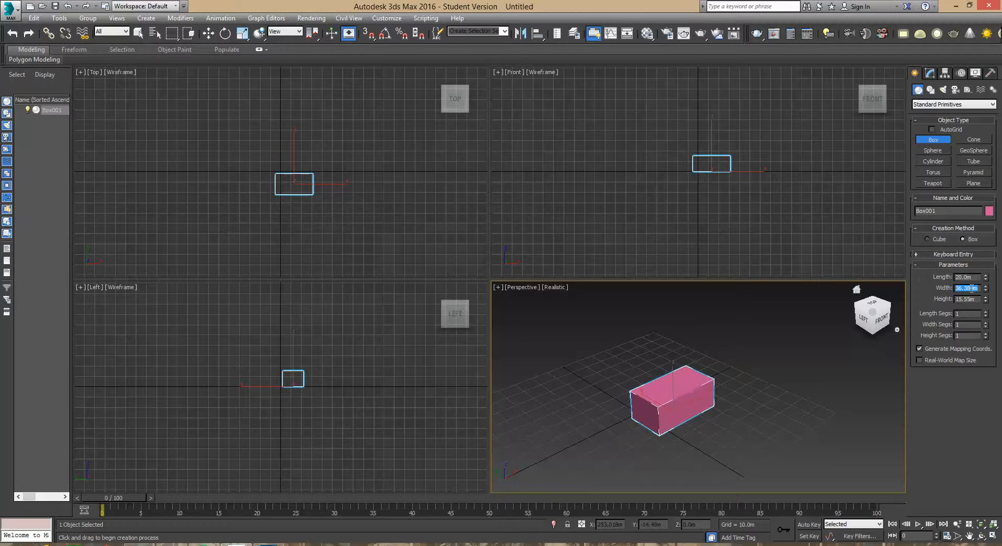
type("35")
key("Tab")
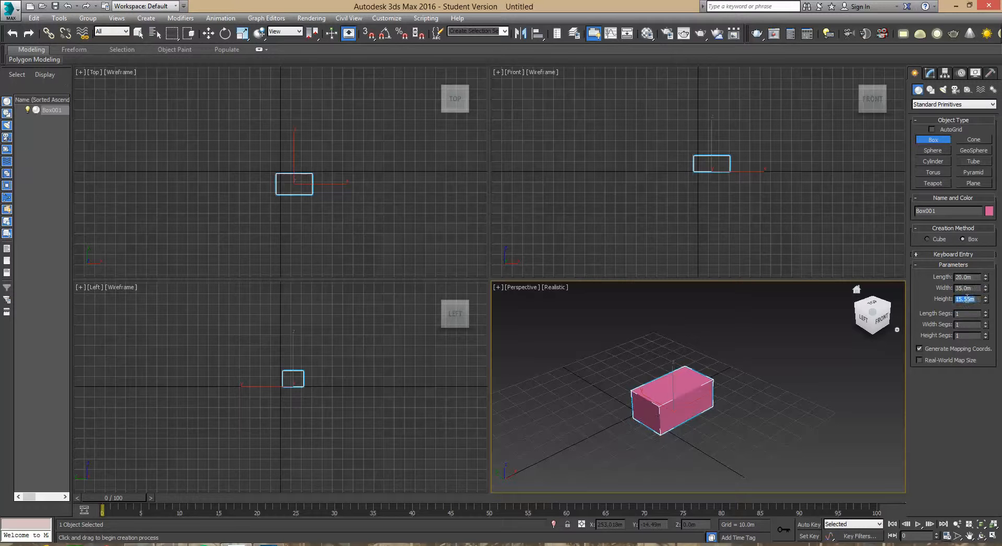
type("15")
key("Return")
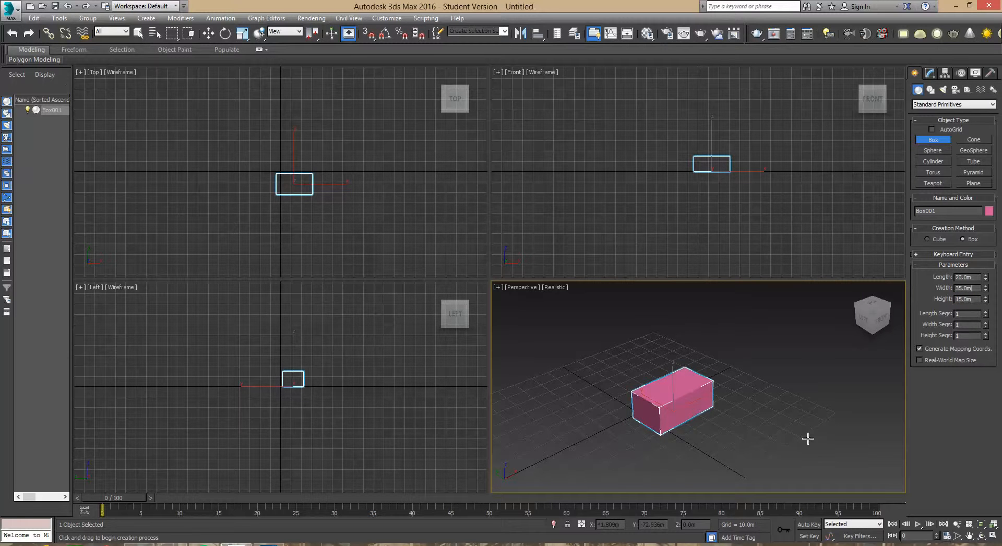
Step: Draw two more boxes on either side of the first, about 20 × 18 × 37 m and 17 × 27 × 36 m
middle_click_drag(700, 445, 706, 432)
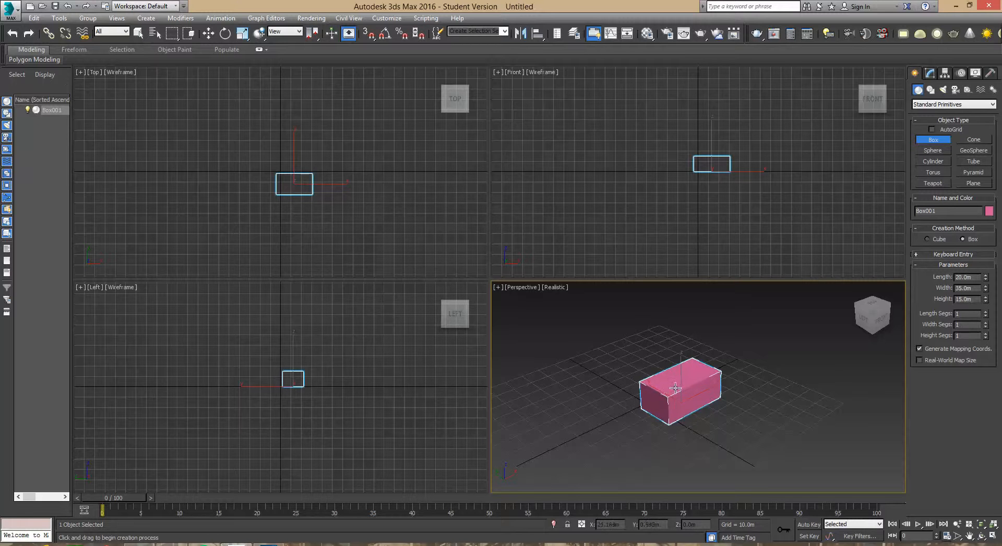
left_click_drag(640, 418, 634, 453)
left_click(640, 380)
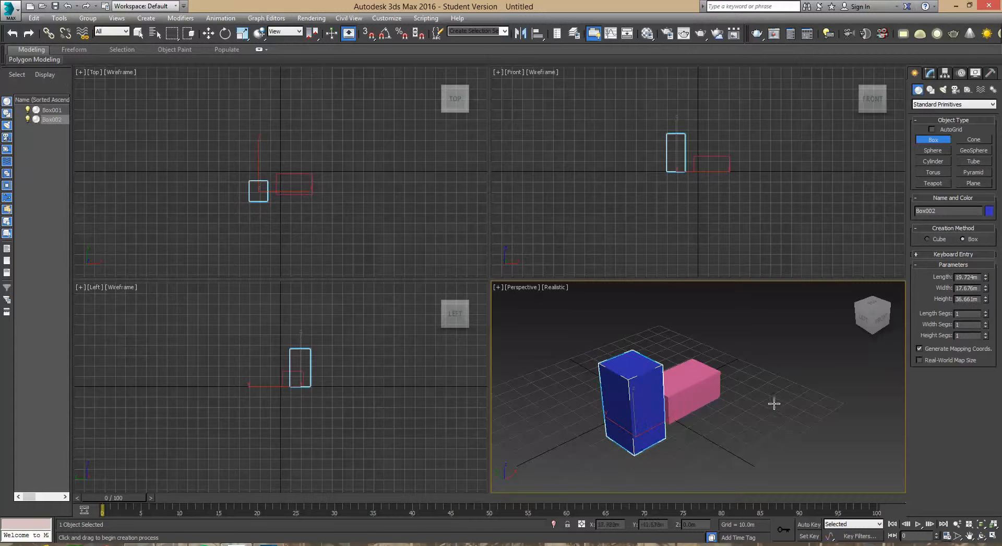
left_click_drag(759, 405, 750, 443)
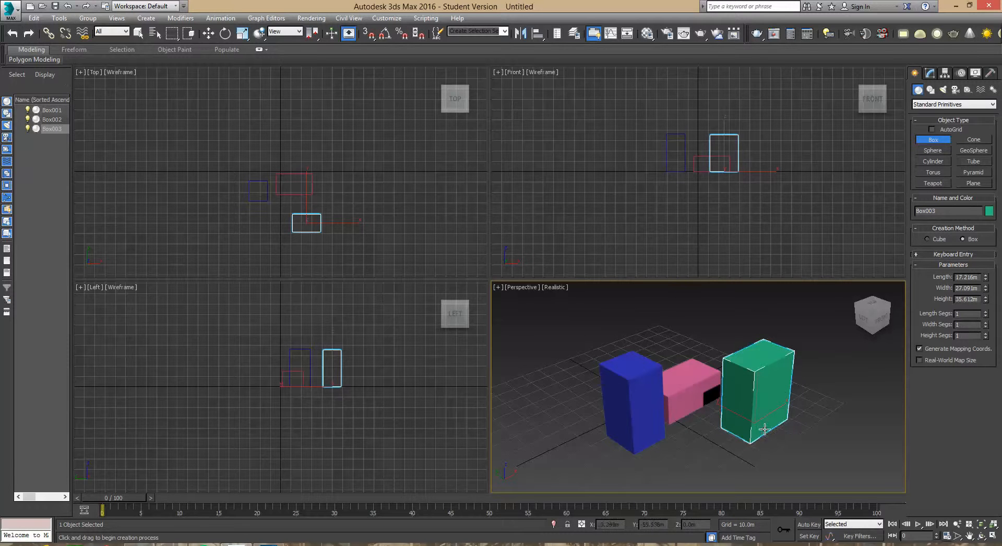
Step: Maximize the Perspective viewport and select each box in turn with Select Object, ending with the pink one
scroll(768, 397, "up", 3)
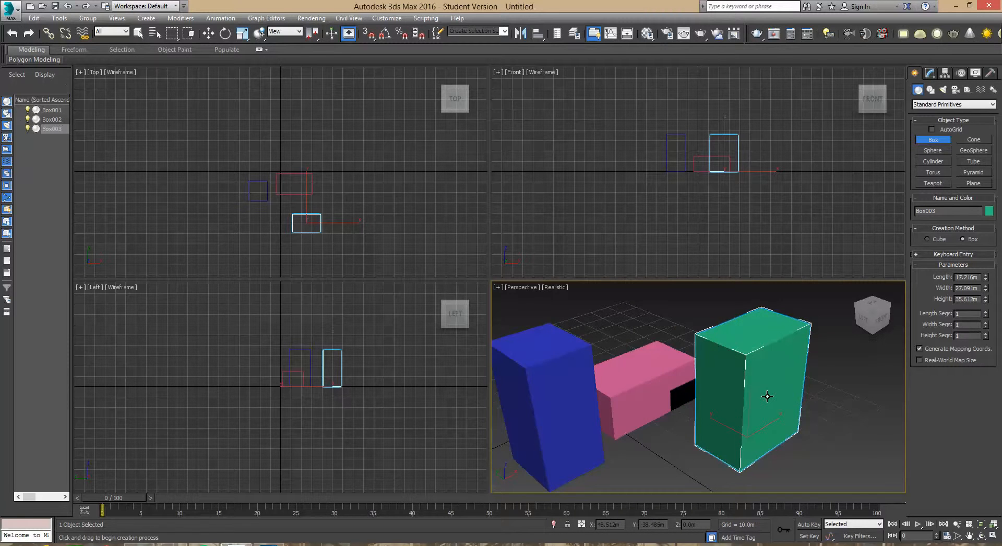
left_click(994, 538)
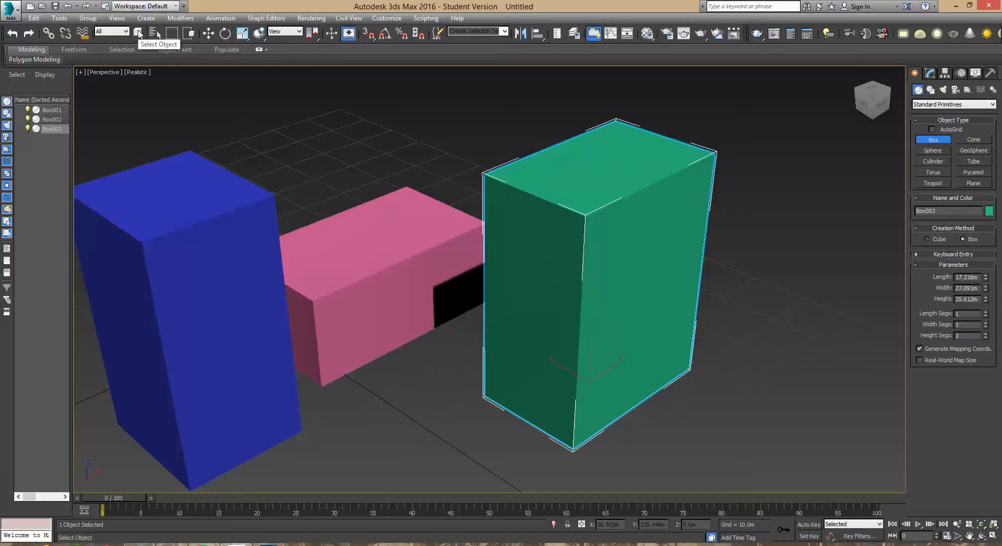
left_click(138, 32)
left_click(384, 262)
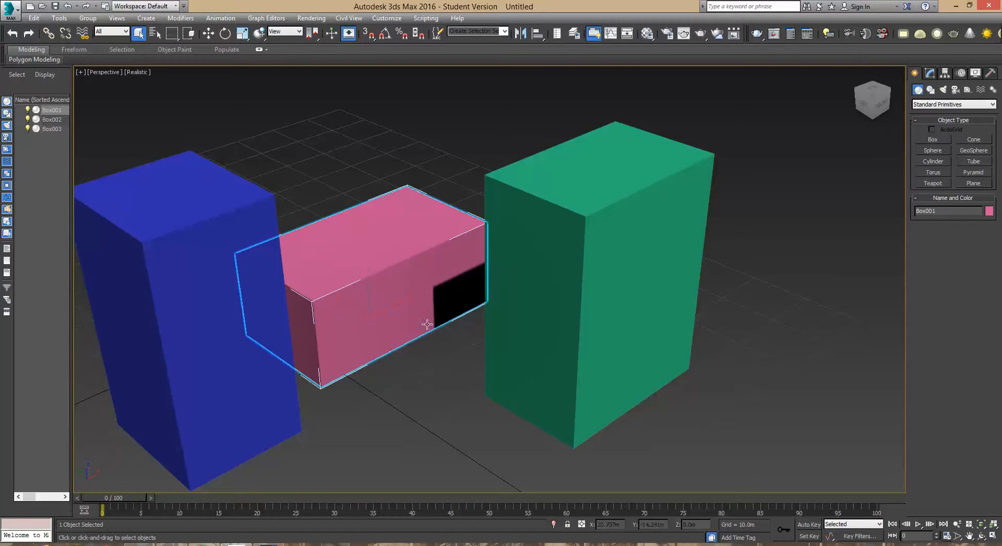
left_click(179, 247)
left_click(615, 243)
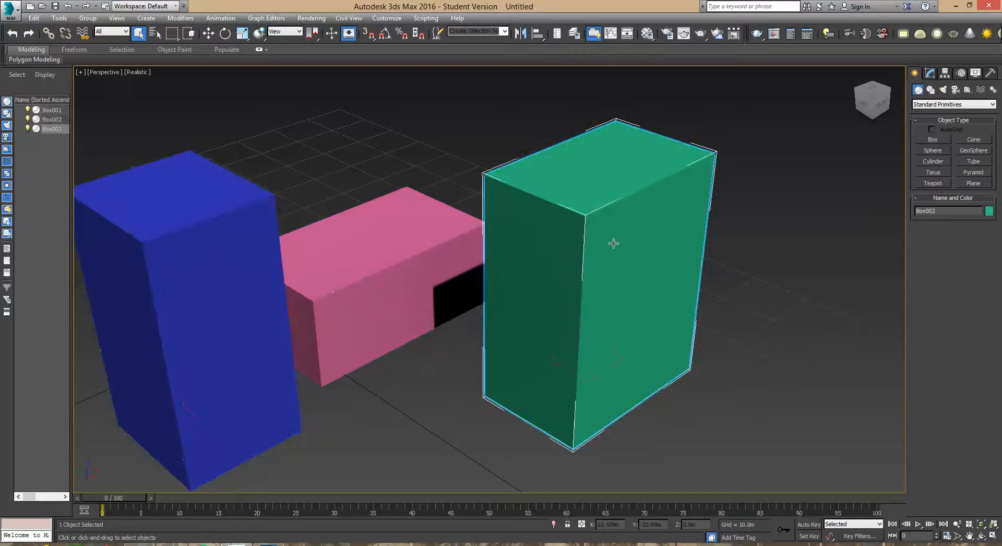
left_click(425, 257)
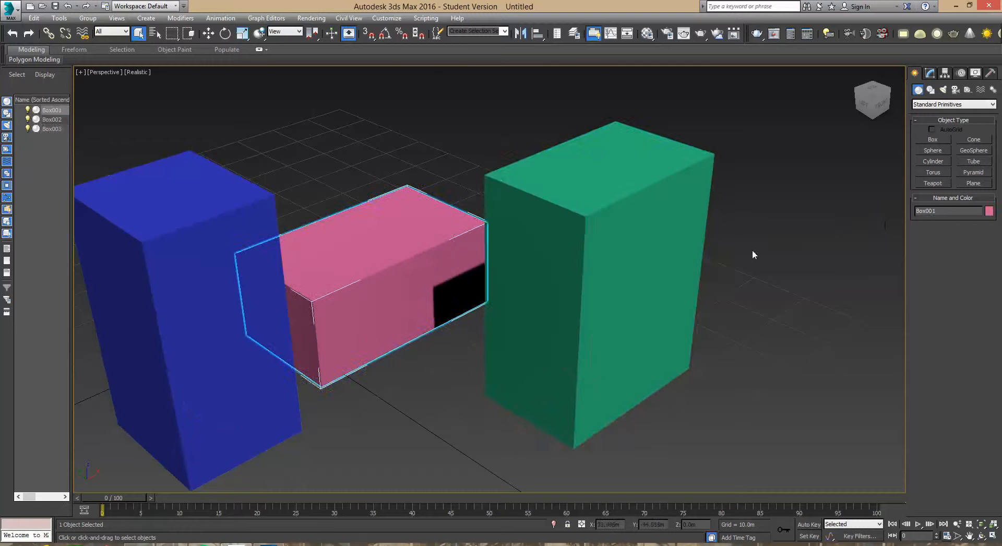
Step: Draw a fourth box in front of the others, about 20.6 m long, 17.2 m wide and 51.2 m high
middle_click_drag(752, 250, 722, 196)
scroll(768, 244, "down", 3)
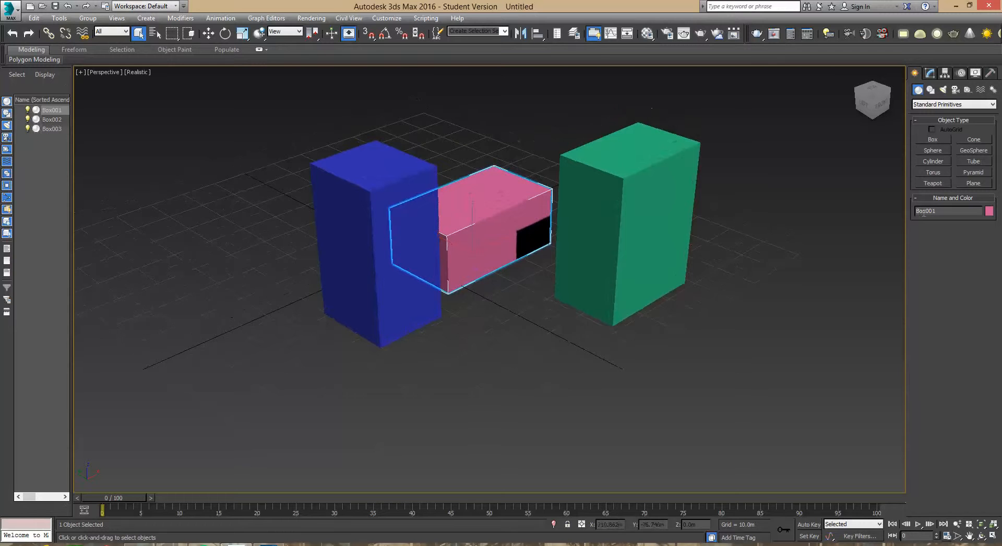
left_click(934, 139)
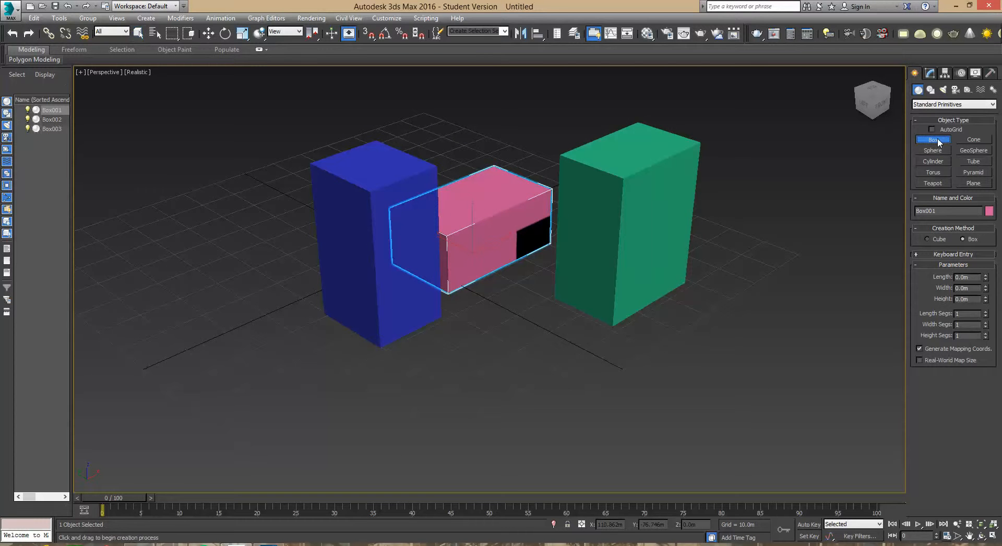
left_click_drag(470, 358, 479, 433)
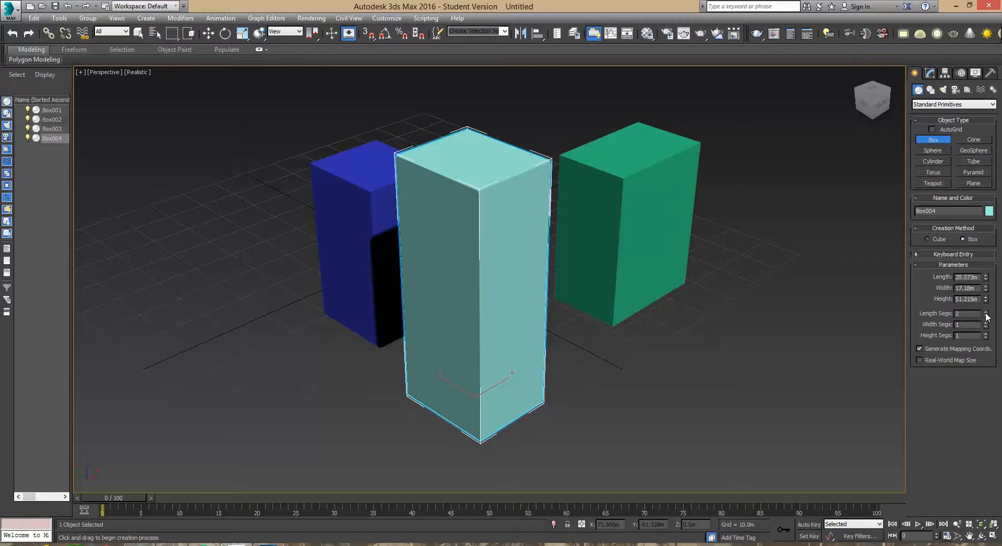
Step: Raise the fourth box's length segments to 39, increase its width segments, and display edged faces in the Perspective viewport
left_click_drag(985, 308, 976, 236)
left_click(106, 73)
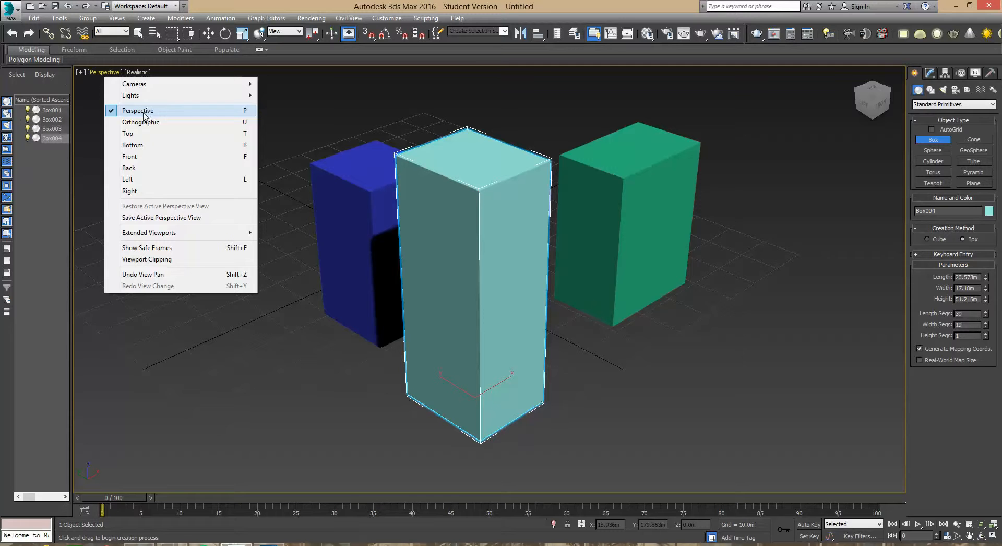
left_click(100, 73)
left_click(139, 73)
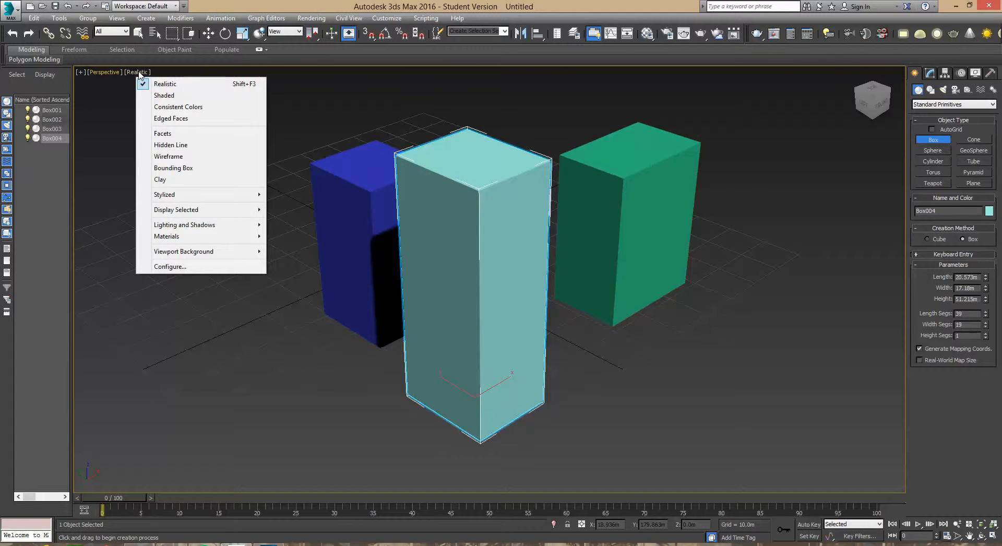
left_click(161, 117)
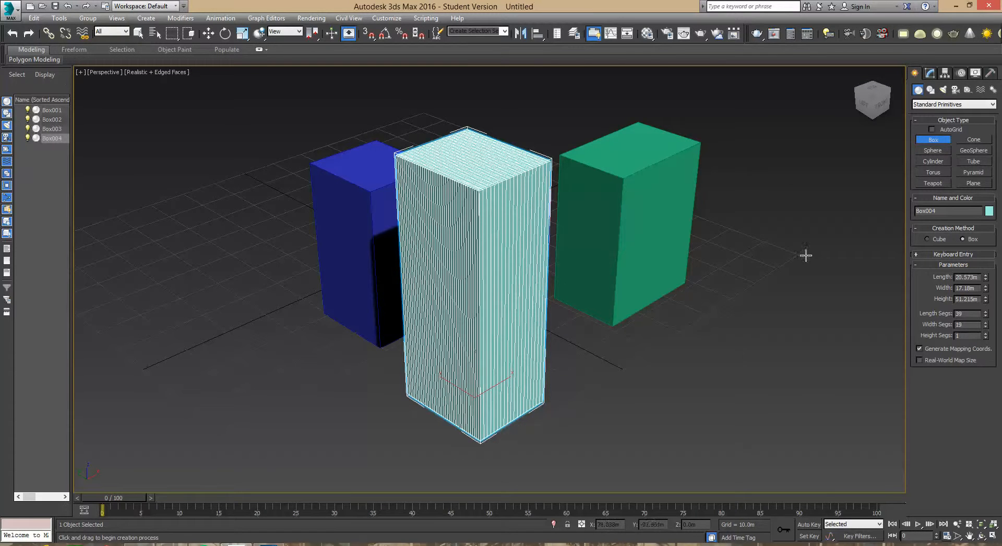
Step: Set the fourth box to 5 length, 3 width and 12 height segments, and deselect it
left_click_drag(986, 316, 986, 334)
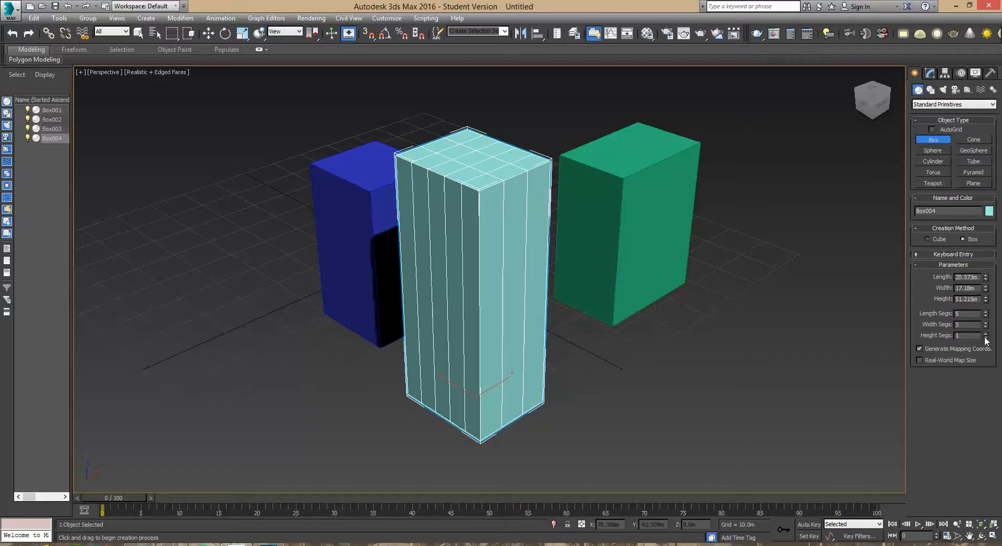
left_click_drag(985, 337, 979, 331)
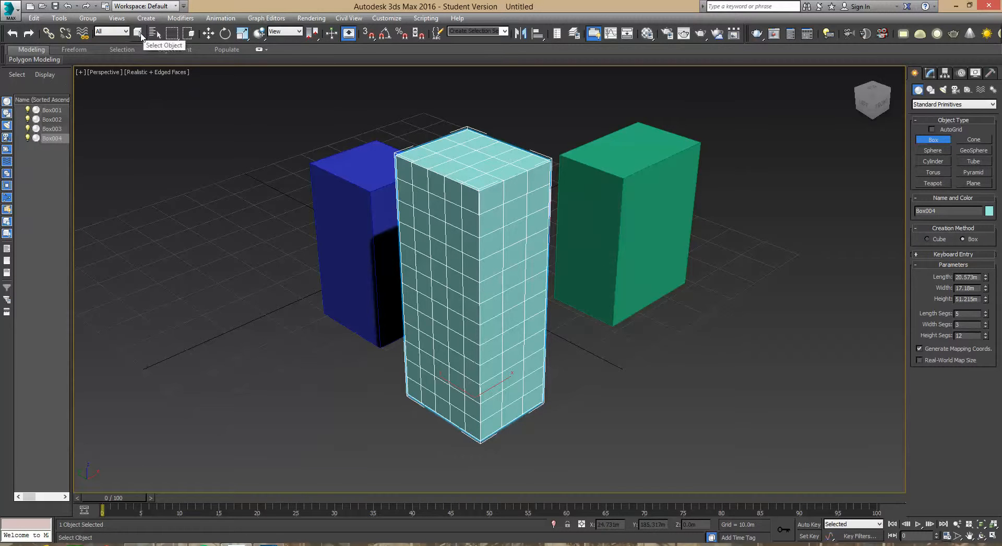
left_click(139, 32)
left_click(792, 338)
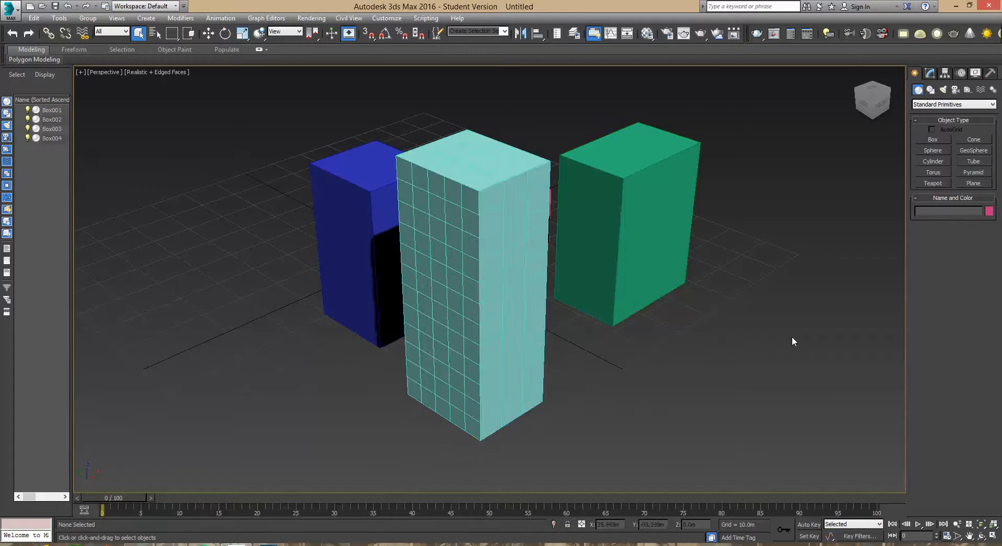
Step: Pan and orbit around the four boxes, return to the four-viewport layout, and view the Perspective scene from higher and farther away
middle_click_drag(756, 329, 740, 336)
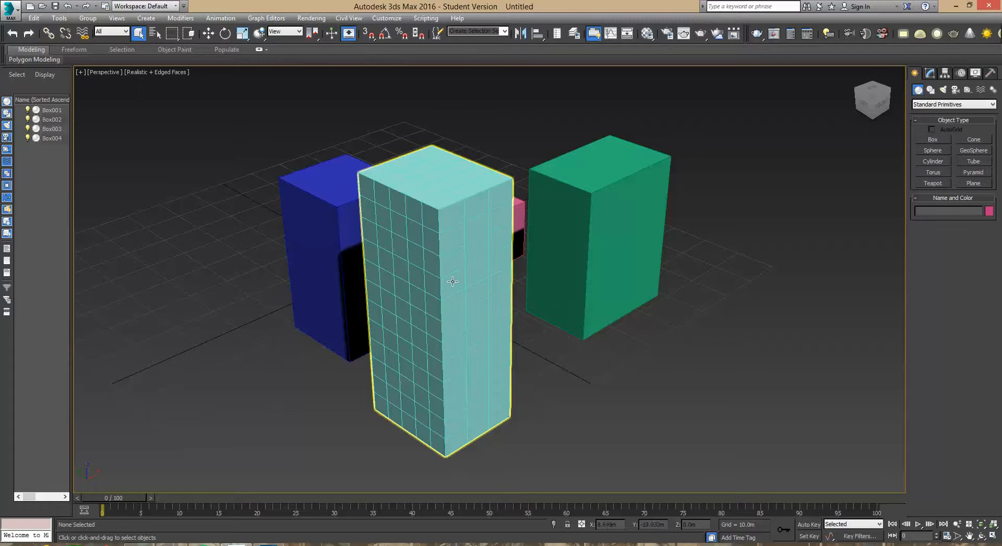
middle_click_drag(441, 283, 415, 273)
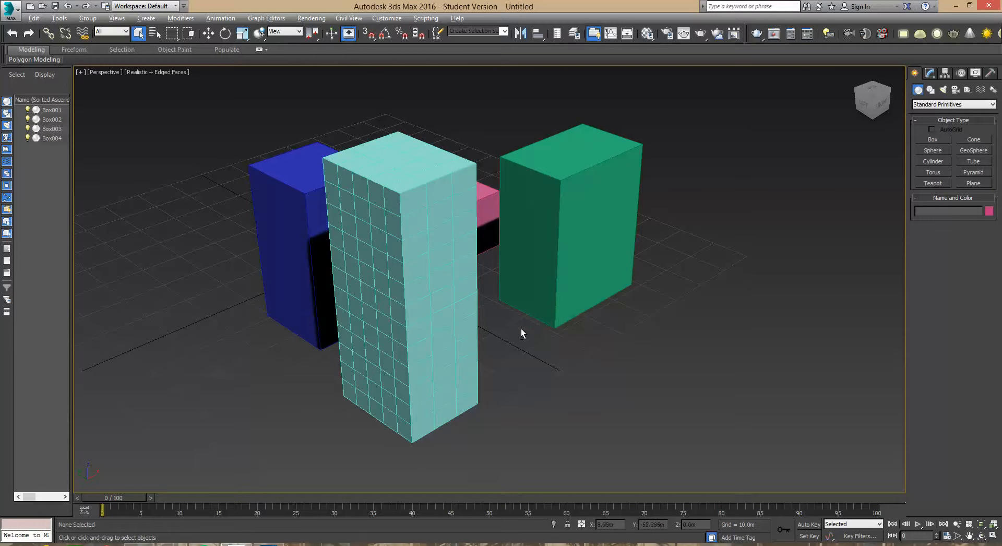
middle_click_drag(518, 328, 558, 334, "alt")
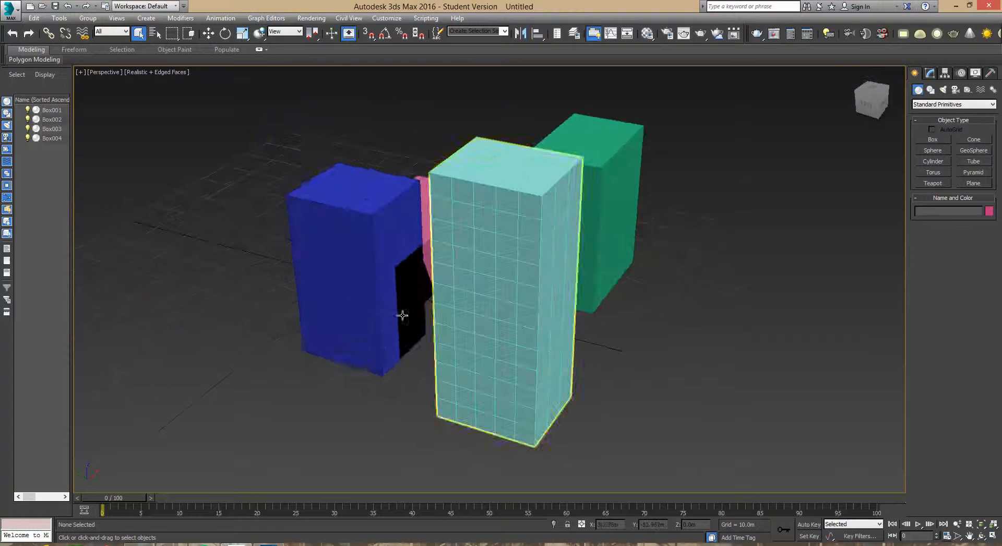
mouse_move(336, 320)
middle_mouse_down("alt")
mouse_move(402, 338)
mouse_move(421, 303)
mouse_move(374, 315)
mouse_move(331, 311)
mouse_move(347, 322)
mouse_move(292, 311)
mouse_move(324, 309)
middle_mouse_up("alt")
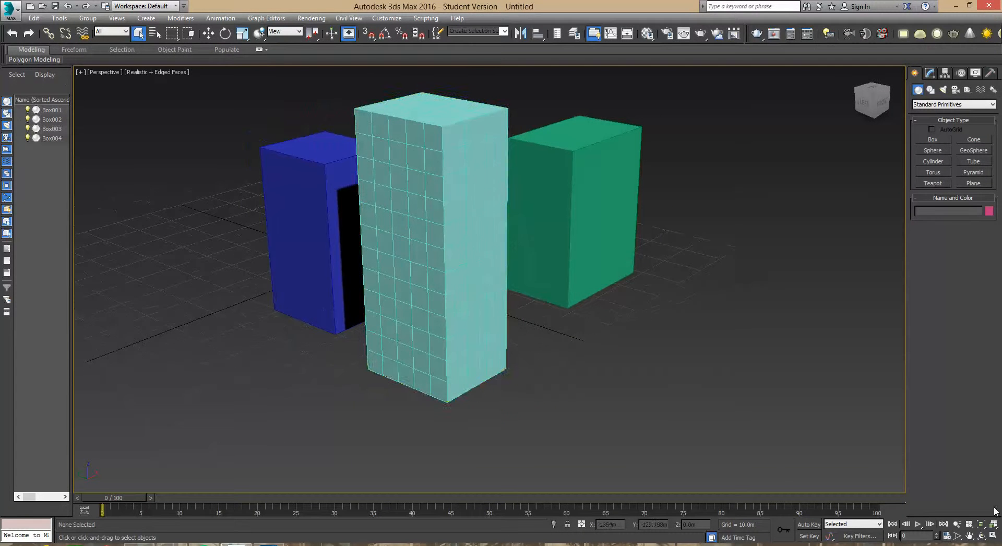
left_click(993, 536)
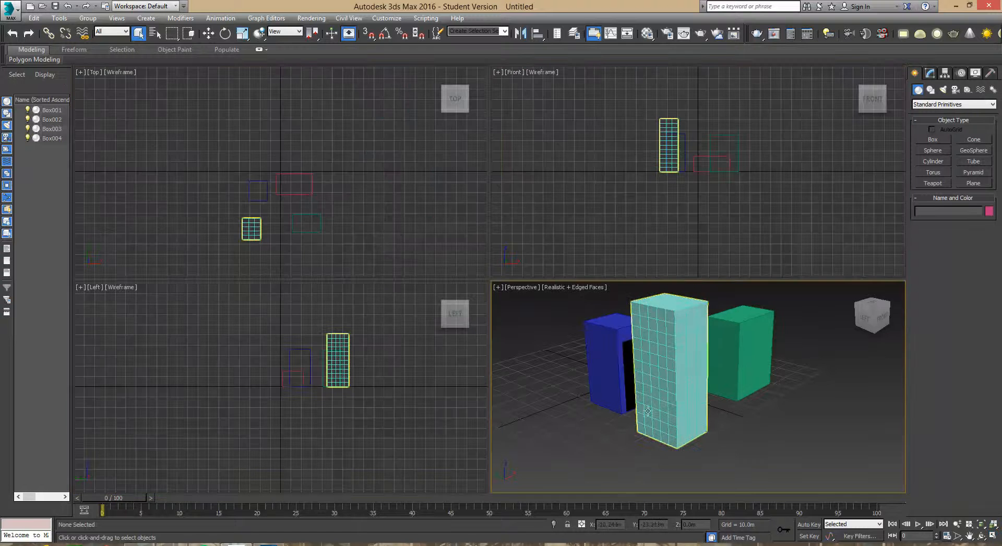
middle_click_drag(647, 411, 645, 385, "alt")
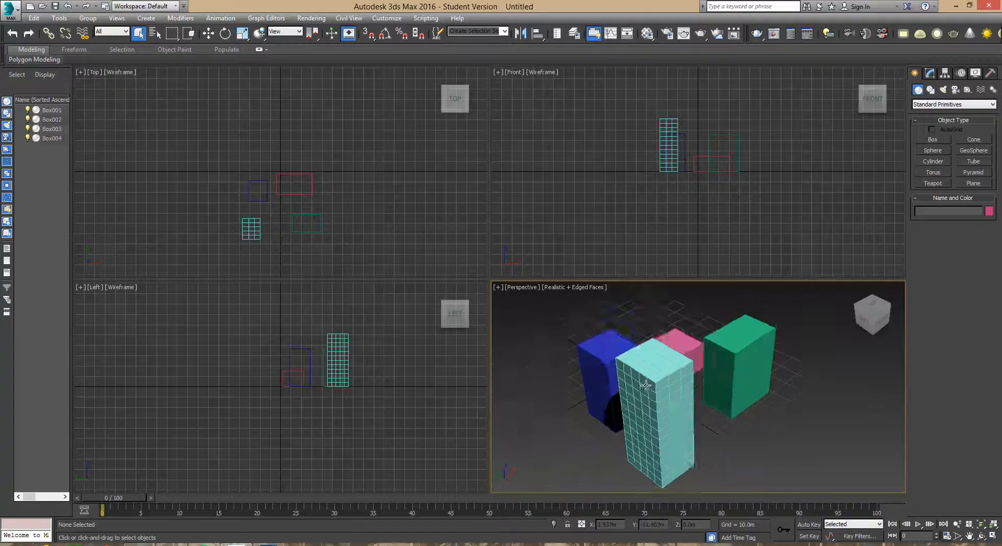
scroll(646, 385, "down", 3)
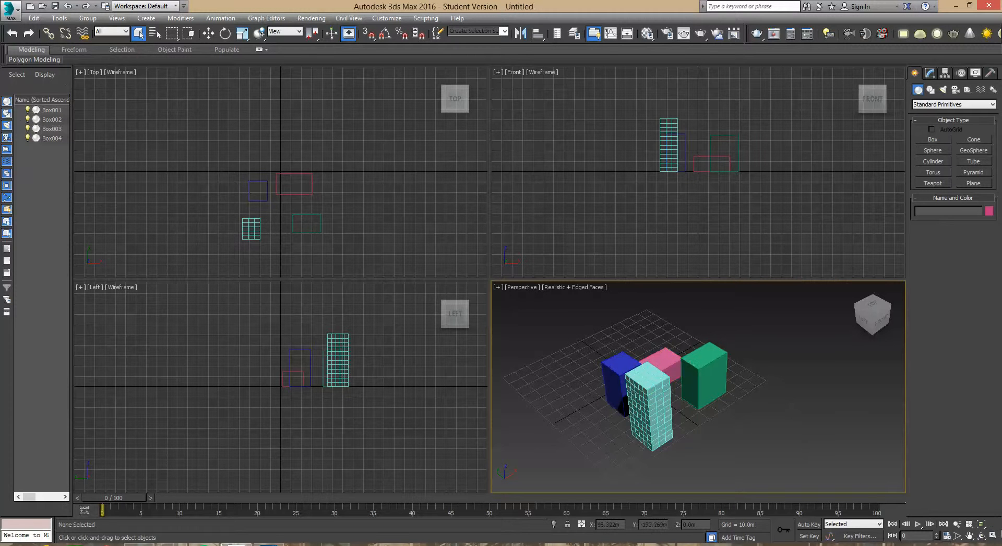
Step: Maximize the Perspective viewport and inspect the boxes from the opposite side, both close up and from a distance
left_click(992, 536)
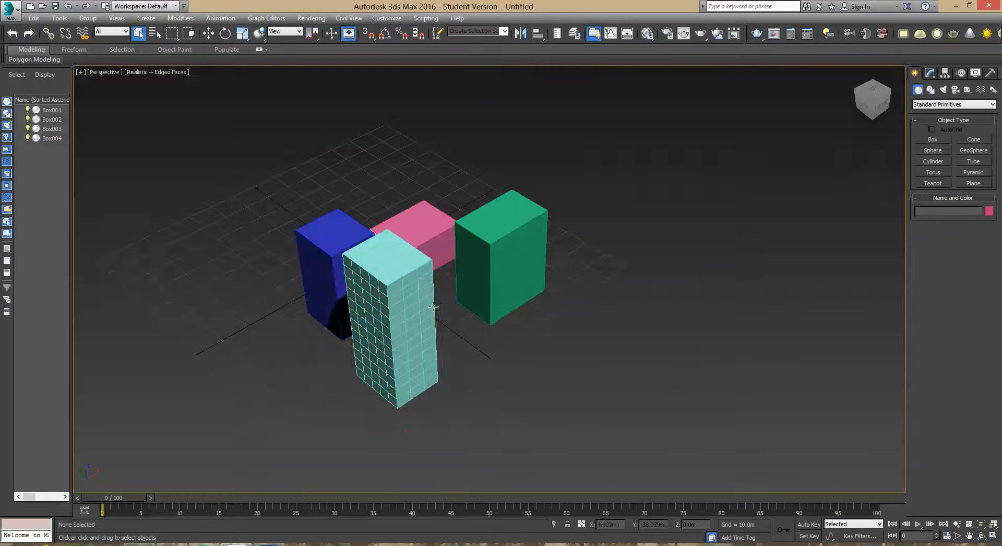
middle_click_drag(382, 309, 450, 315, "alt")
scroll(449, 315, "down", 3)
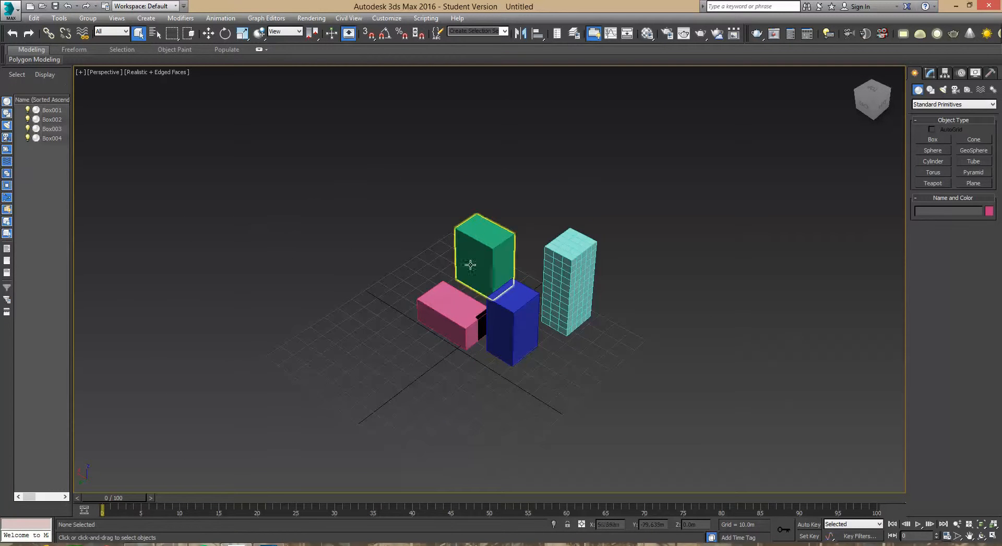
scroll(486, 313, "up", 5)
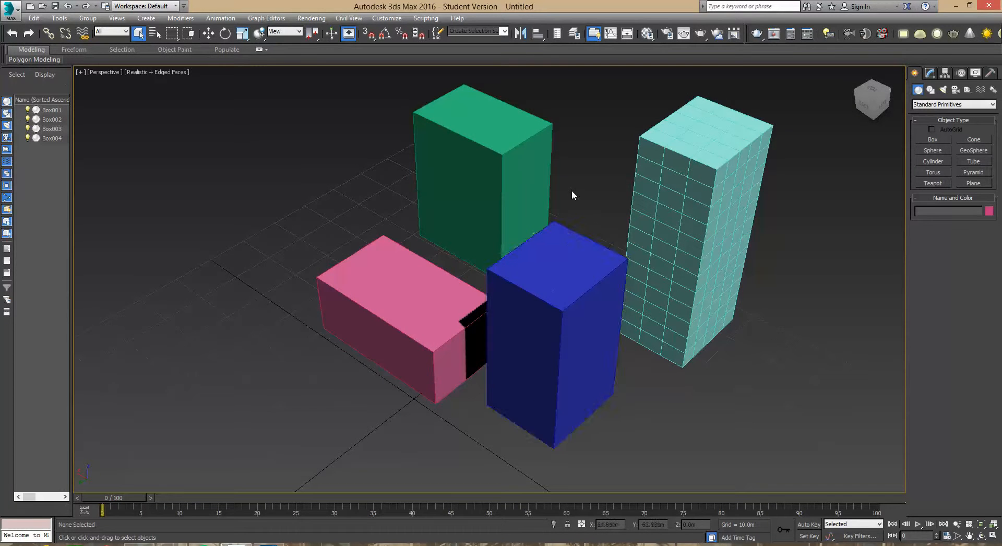
scroll(574, 178, "down", 3)
scroll(574, 177, "up", 3)
middle_click_drag(575, 177, 560, 195)
scroll(532, 205, "down", 5)
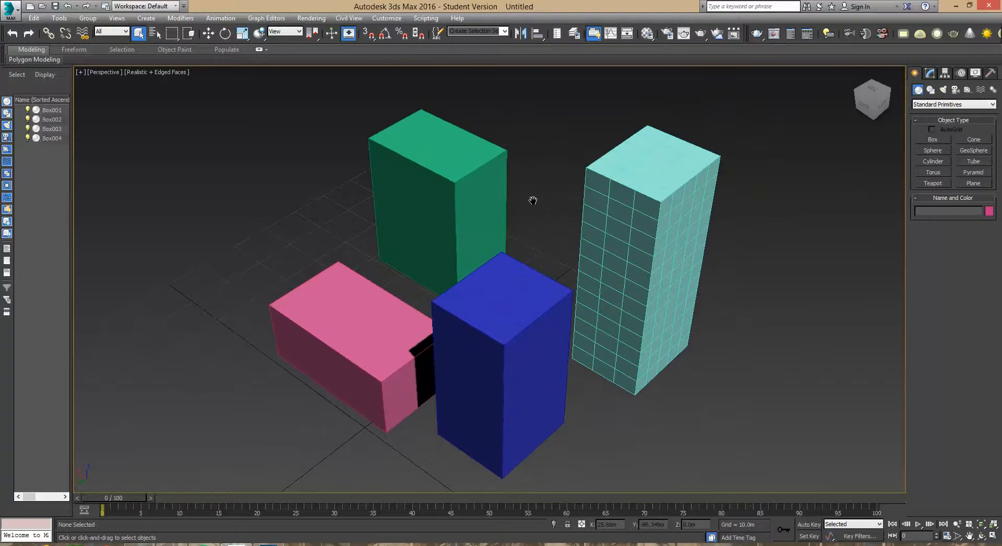
scroll(529, 202, "up", 5)
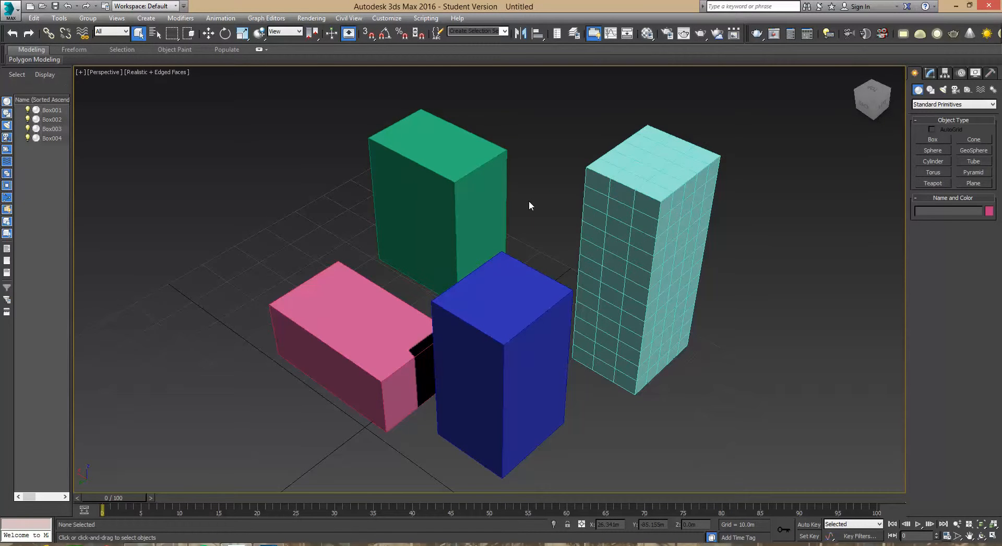
Step: Review the scene's objects in Select From Scene, and rename the green box as green
left_click(155, 33)
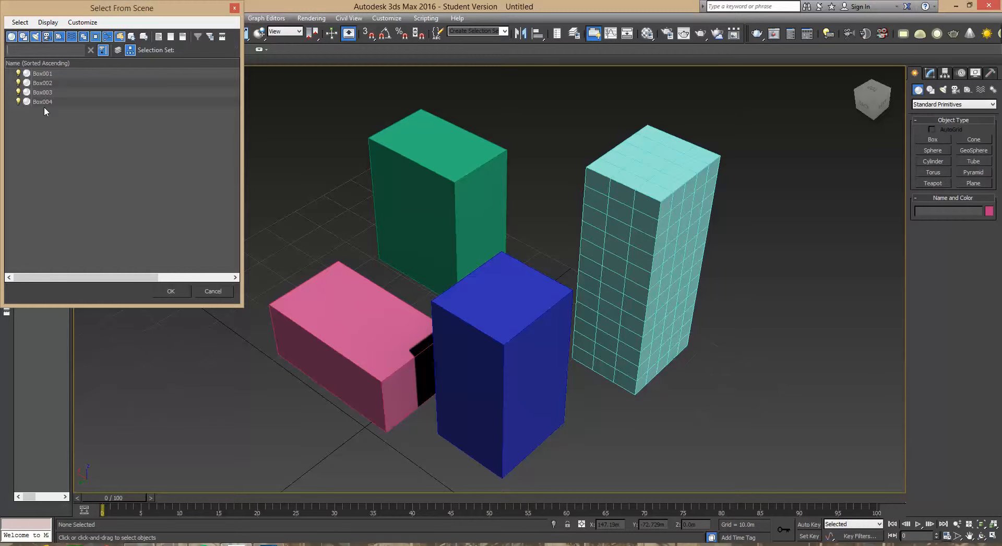
left_click(170, 291)
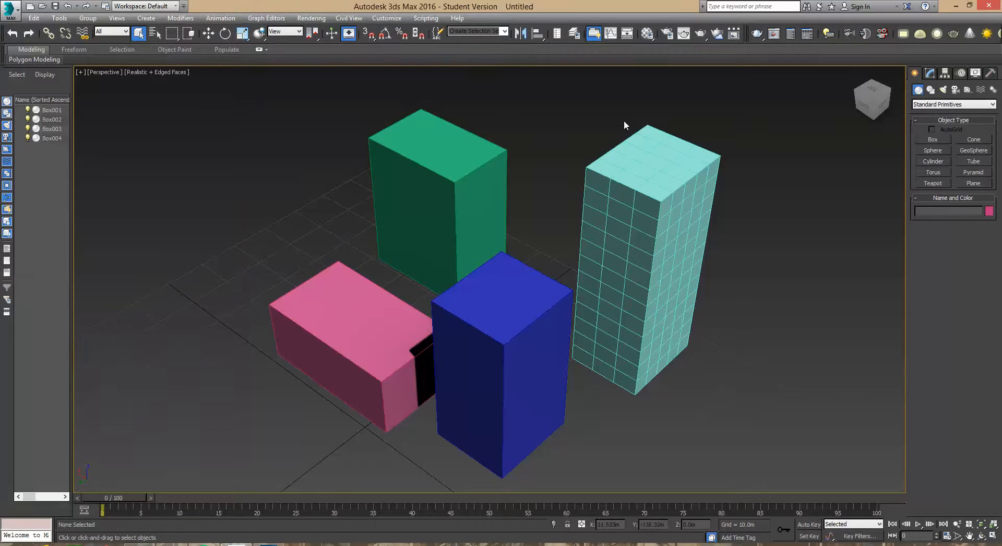
left_click(448, 177)
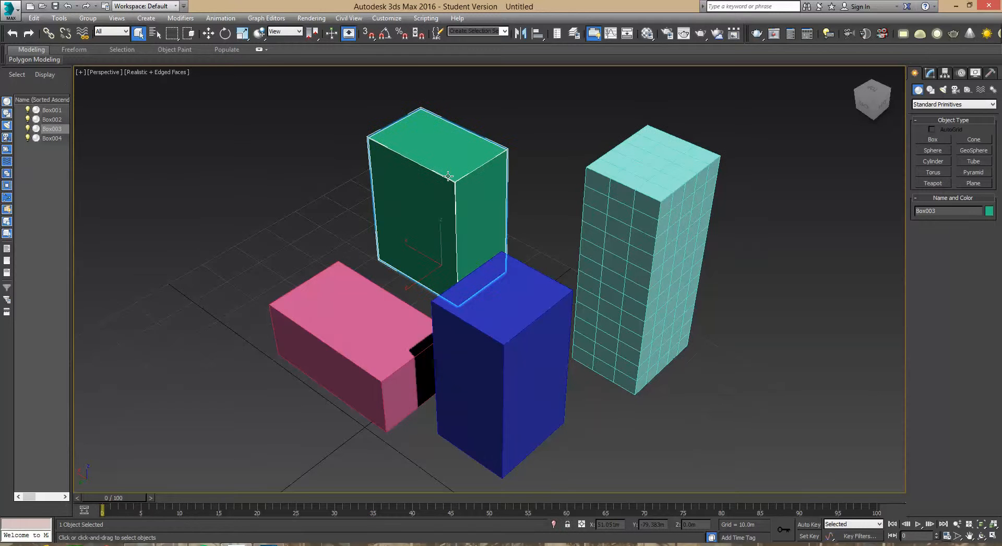
double_click(932, 212)
type("green")
Step: Rename the blue box as dark blue and the tall segmented box as aqua
left_click(535, 329)
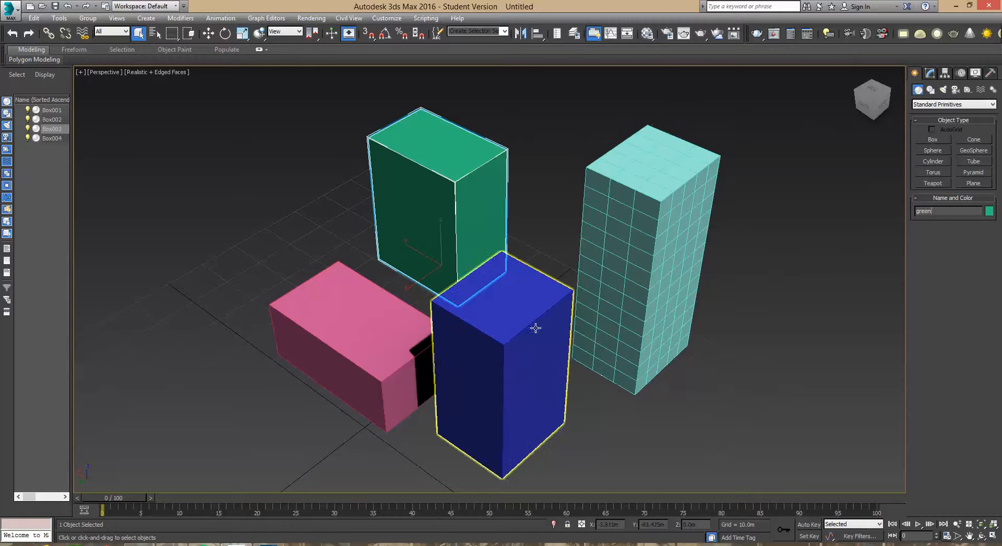
double_click(932, 212)
type("dark blue")
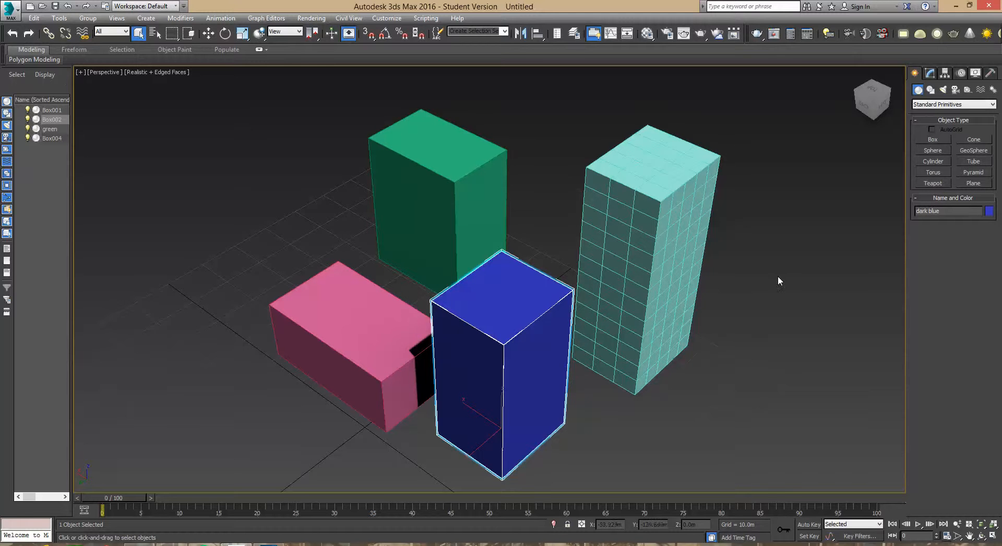
left_click(650, 213)
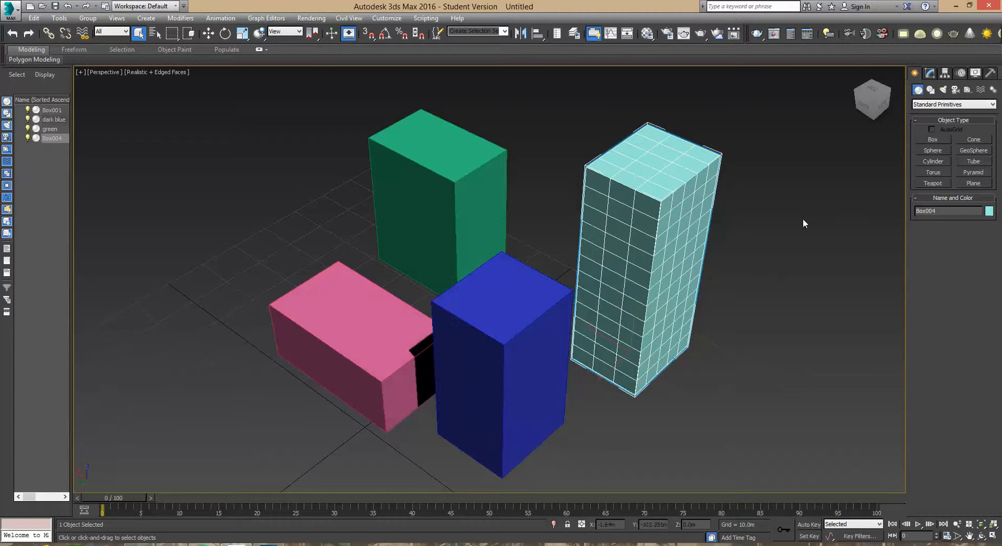
double_click(943, 212)
type("aqua")
Step: Rename the pink box as pink and deselect it
left_click(338, 302)
double_click(929, 212)
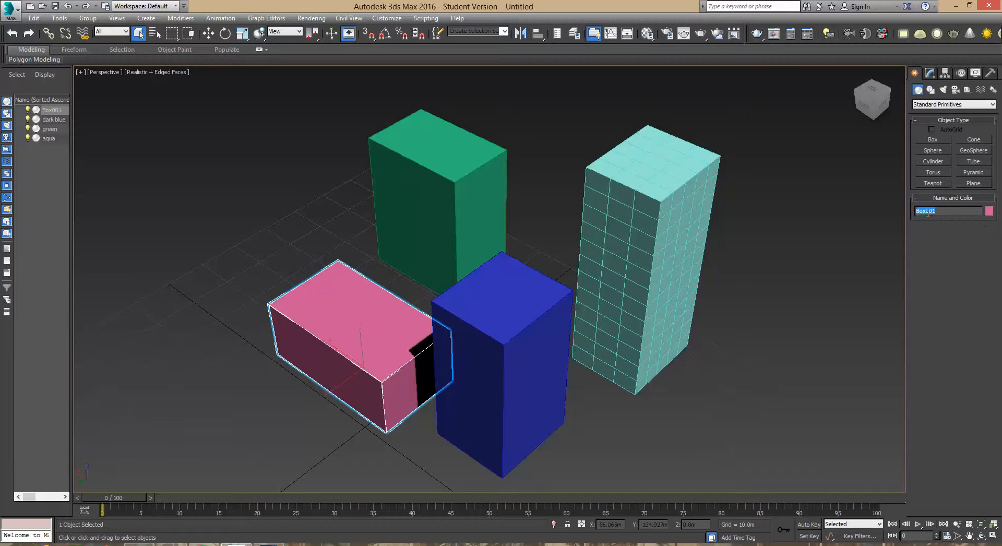
type("pink")
left_click(809, 283)
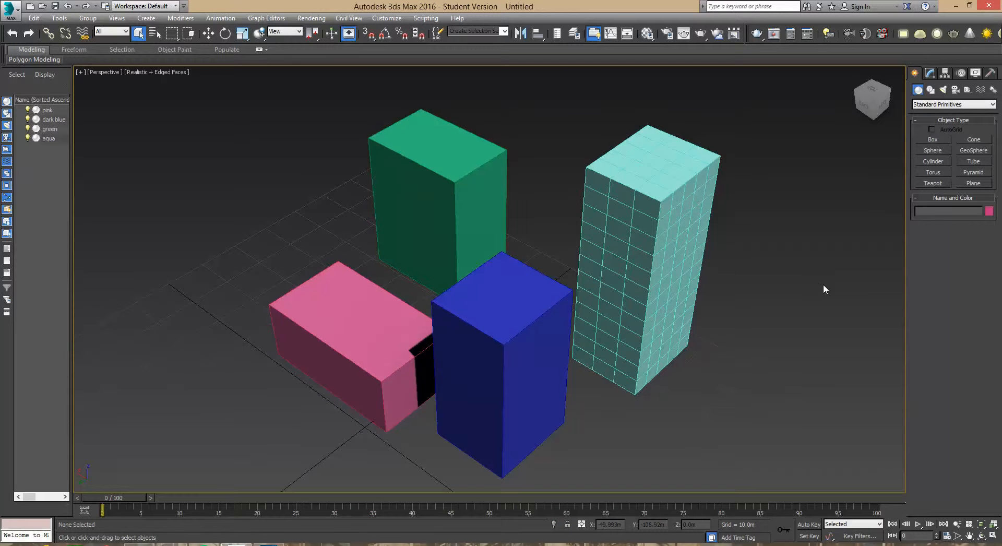
Step: Select the aqua, dark blue and green boxes in turn, and check the renamed objects in Select From Scene
left_click(686, 214)
left_click(495, 295)
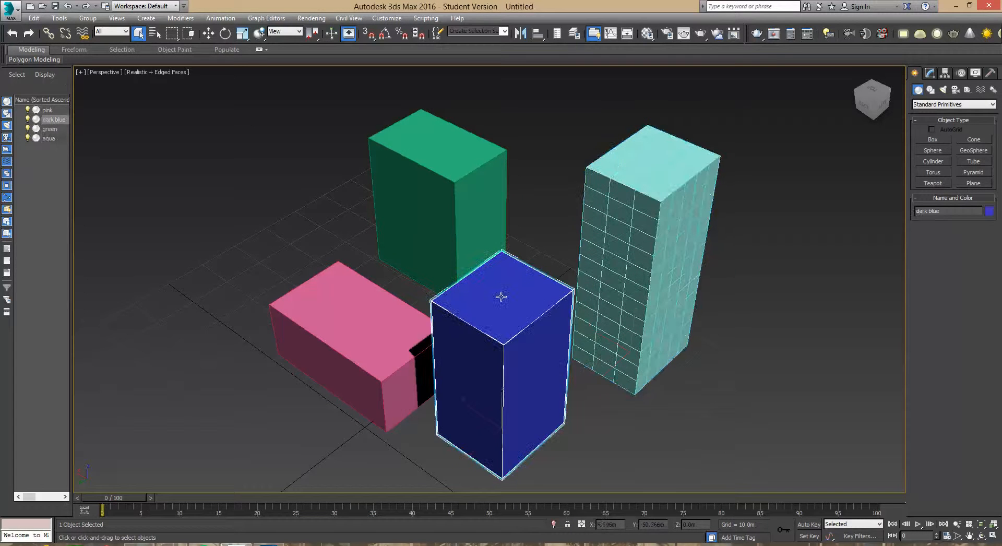
left_click(467, 188)
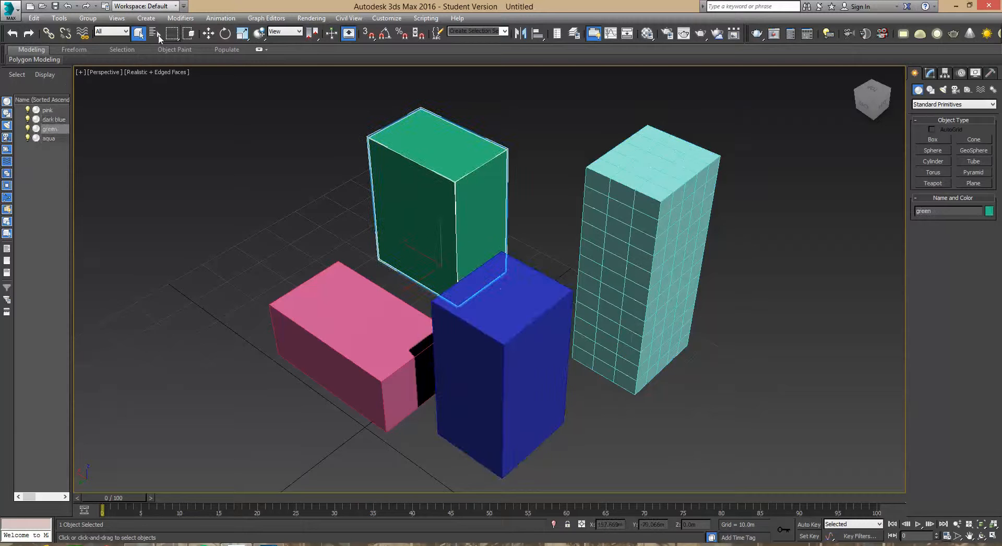
left_click(157, 34)
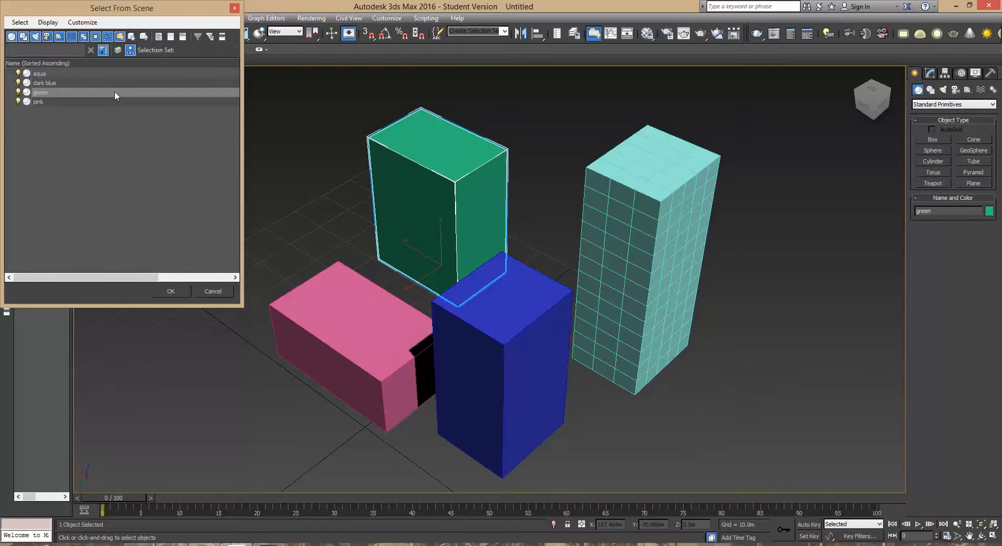
left_click(171, 291)
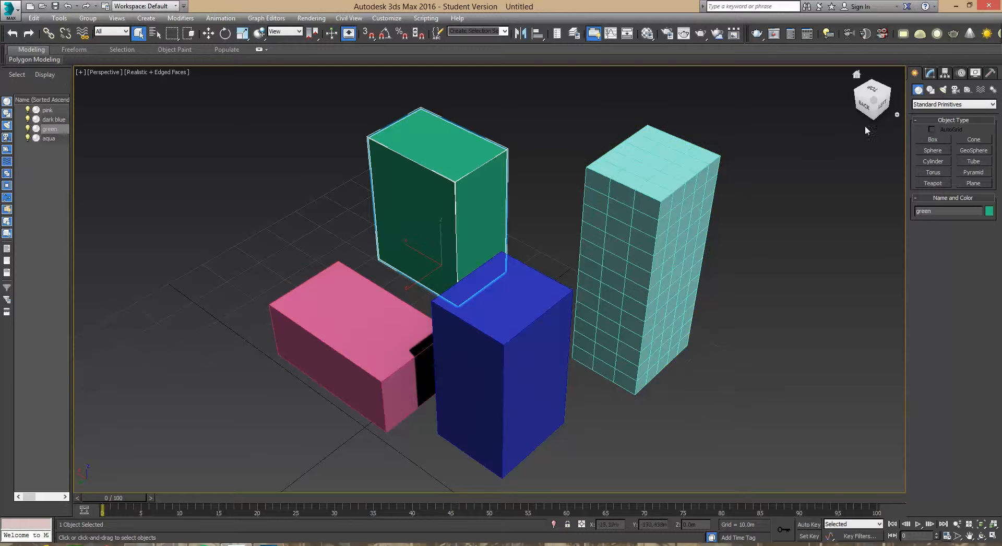
Step: Resize the green box to about 14.1 m long, 18.7 m wide and 35.3 m high, with 6 length, 12 width and 5 height segments
left_click(932, 73)
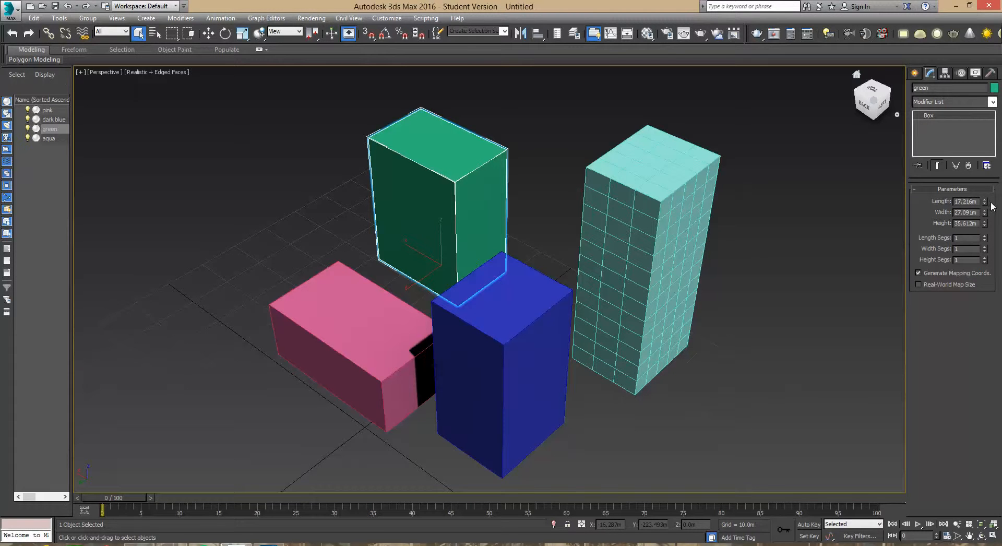
left_click_drag(985, 204, 986, 231)
mouse_move(986, 253)
left_mouse_down()
mouse_move(986, 243)
mouse_move(986, 263)
left_mouse_up()
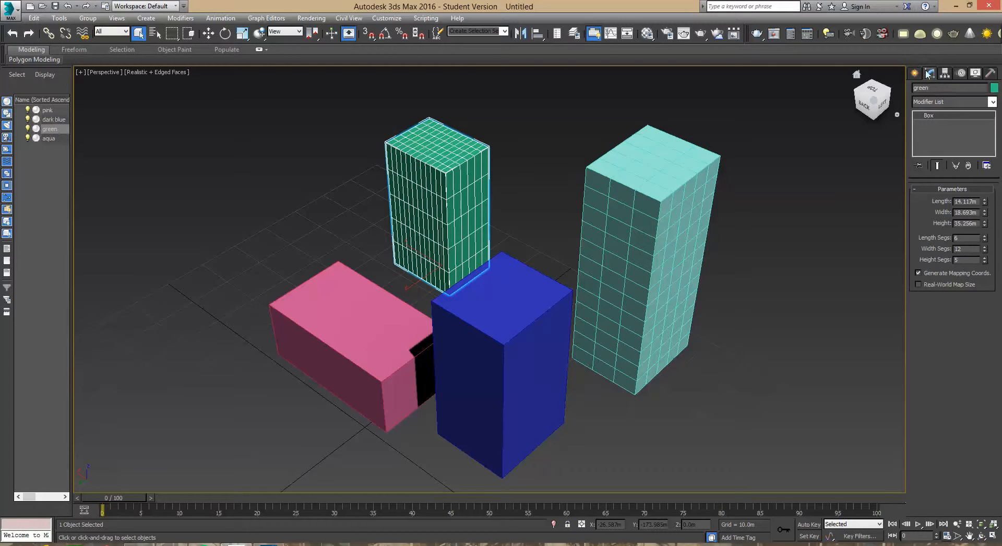
Step: Set length, width and height segments to 9, 10 and 8 on the dark blue box and 6, 5 and 7 on the pink box
left_click(524, 317)
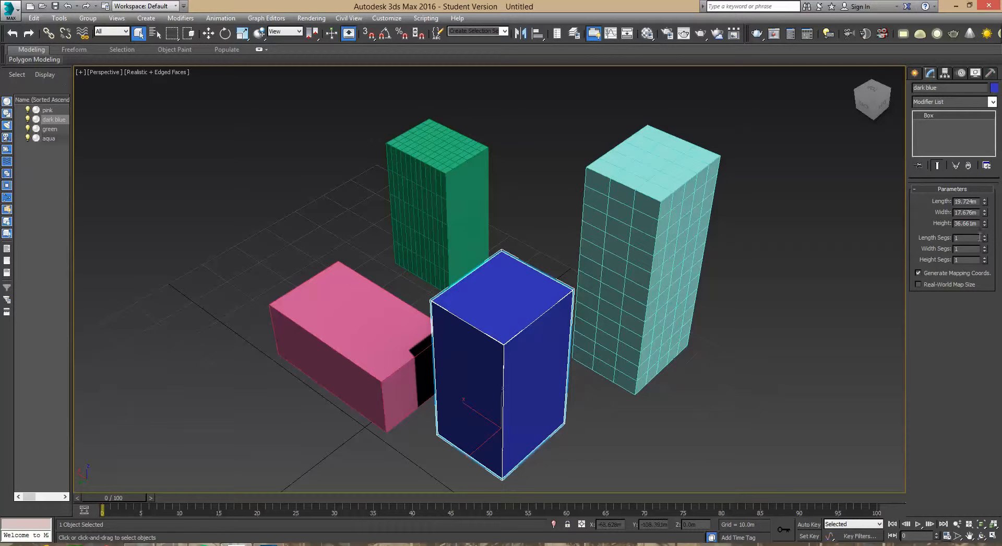
left_click_drag(985, 240, 984, 254)
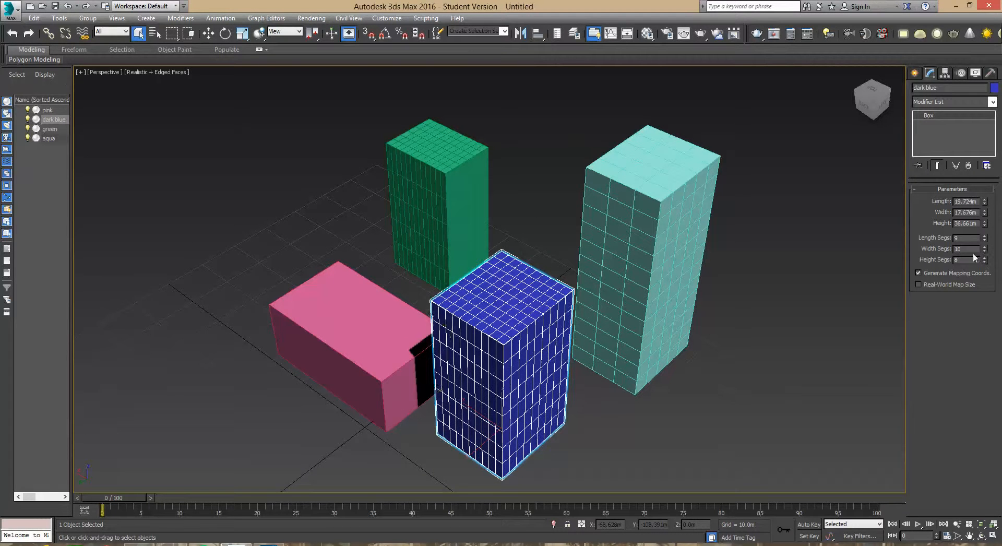
left_click(371, 374)
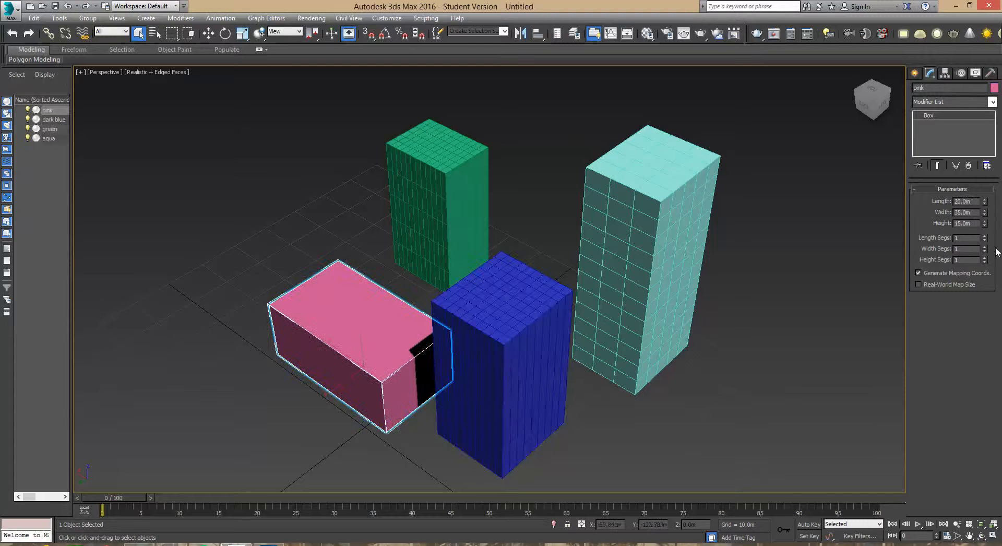
left_click_drag(986, 240, 984, 258)
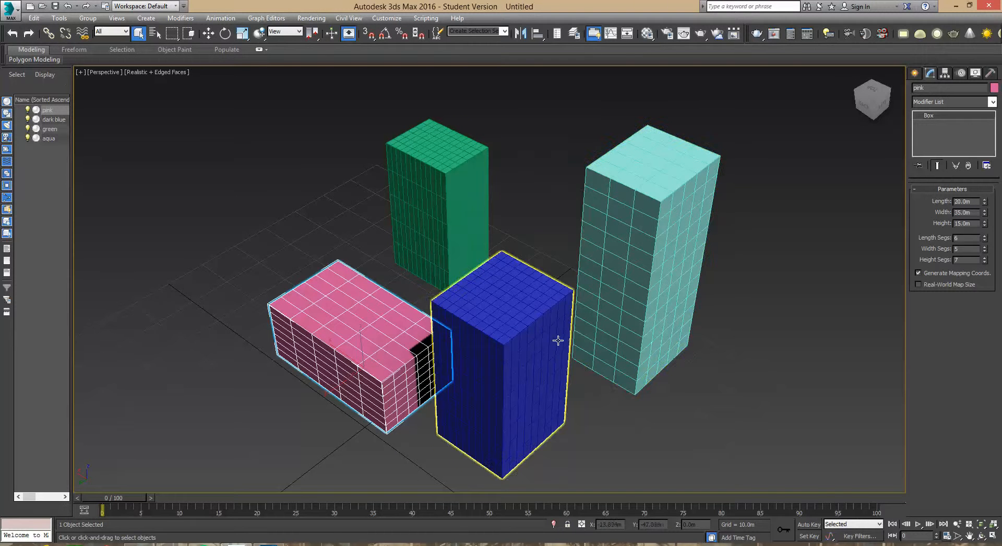
middle_click_drag(548, 331, 537, 344)
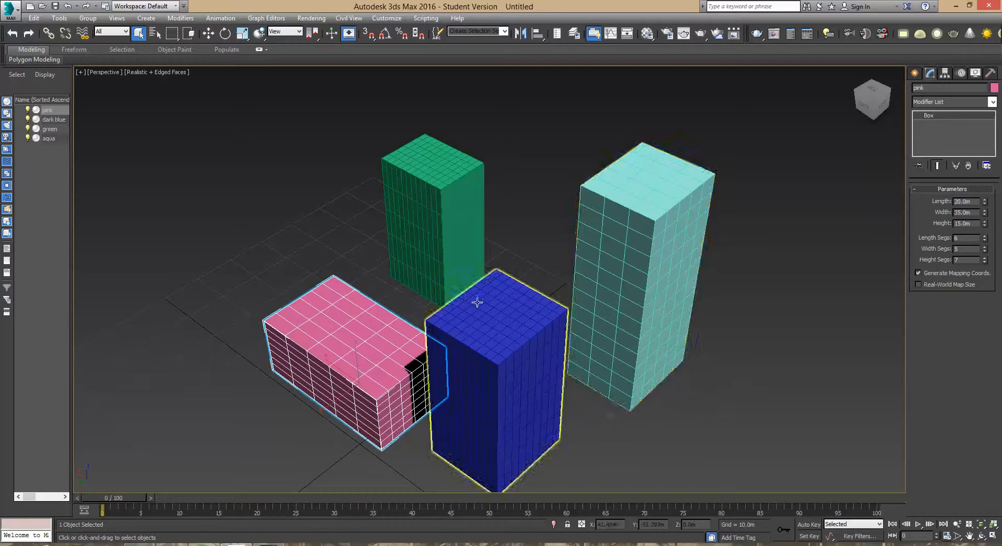
Step: Create a teapot with a radius of about 10 m on the ground beyond the pink box
left_click(916, 74)
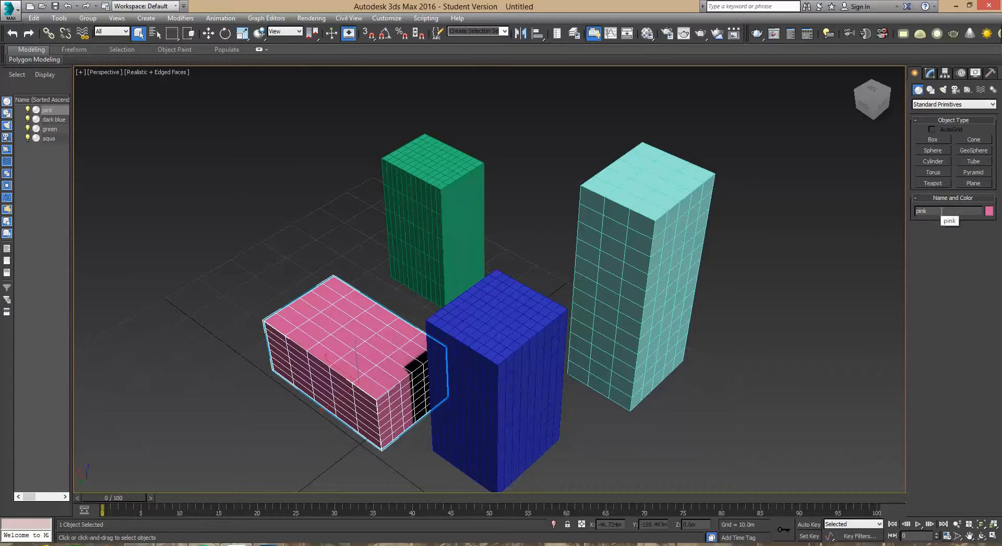
left_click(934, 151)
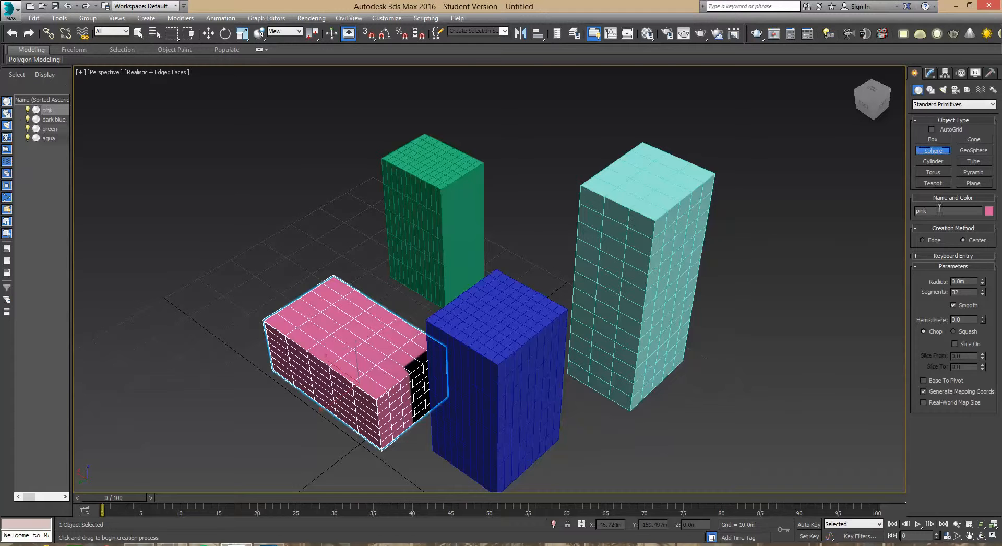
left_click(942, 160)
left_click(943, 172)
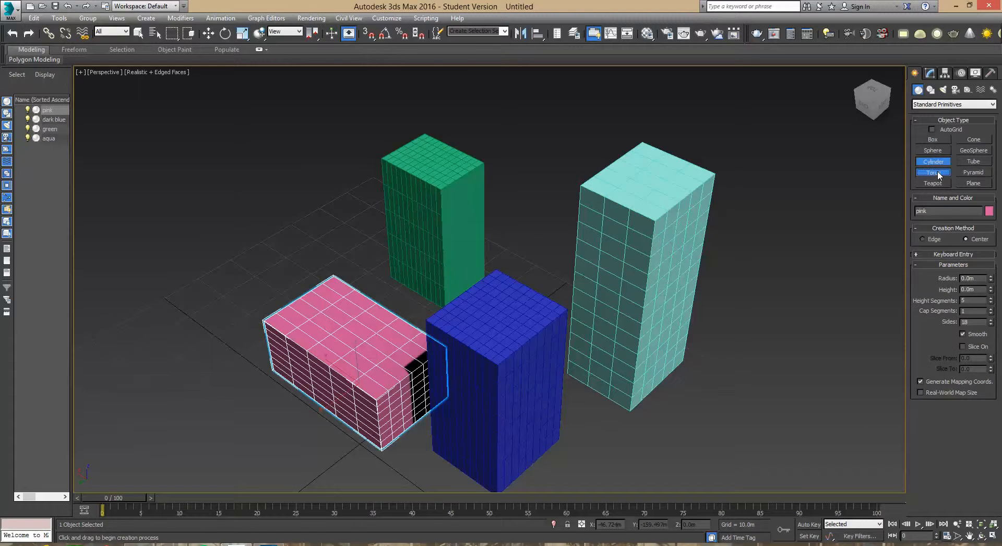
left_click(941, 183)
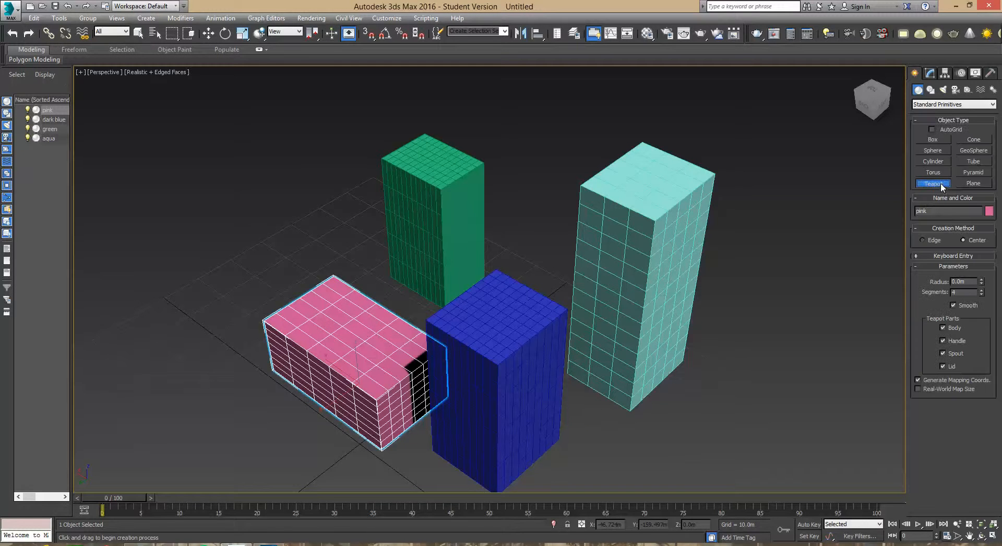
left_click_drag(147, 313, 190, 269)
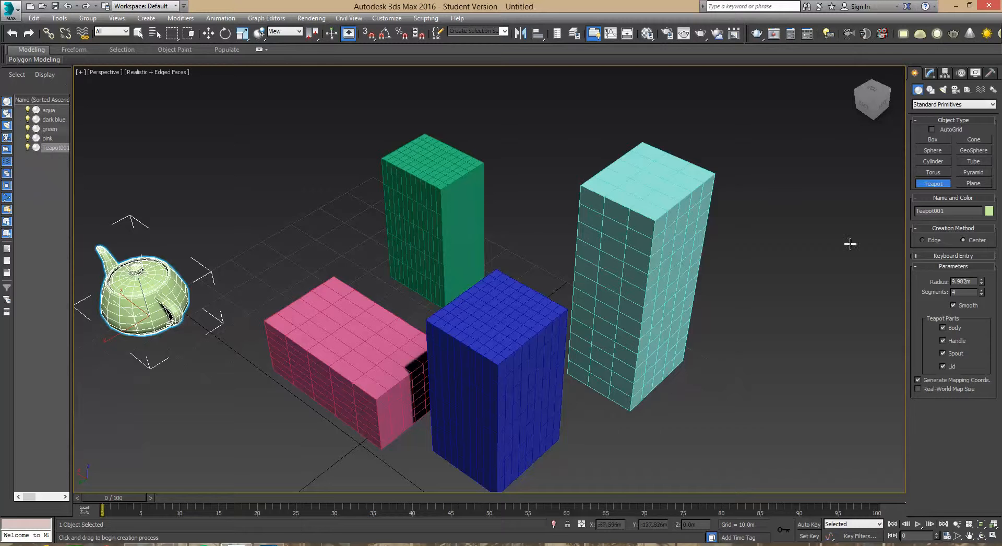
left_click(983, 139)
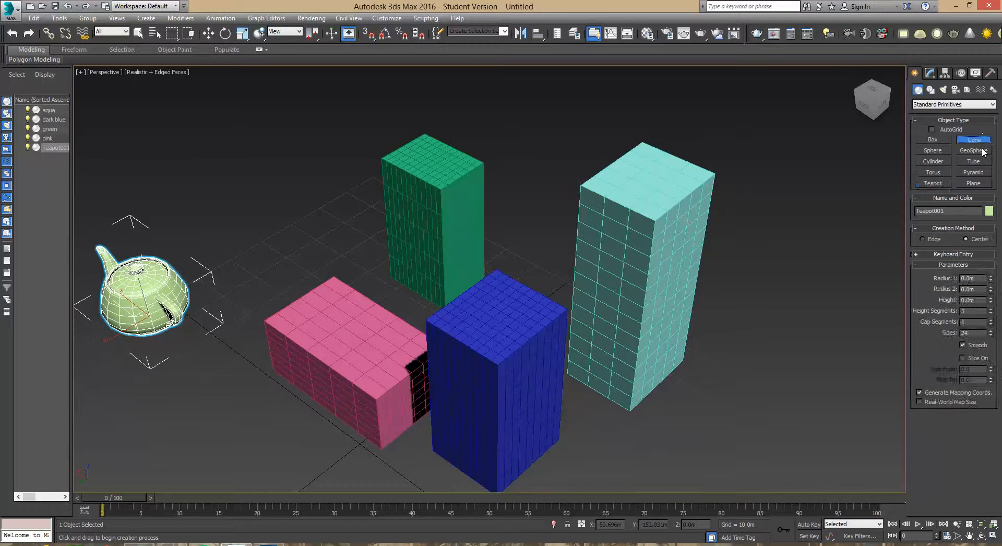
left_click(984, 150)
left_click(981, 161)
left_click(980, 173)
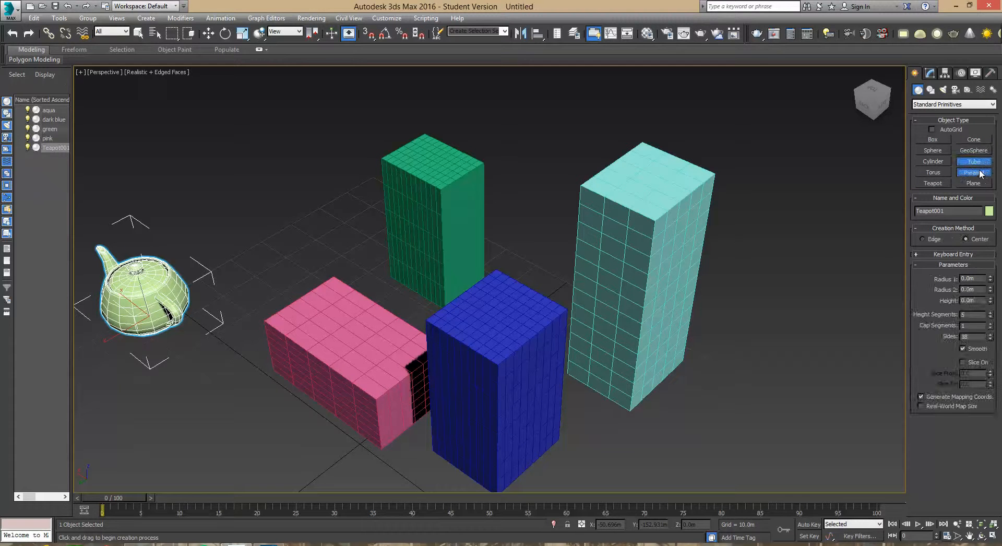
left_click(981, 185)
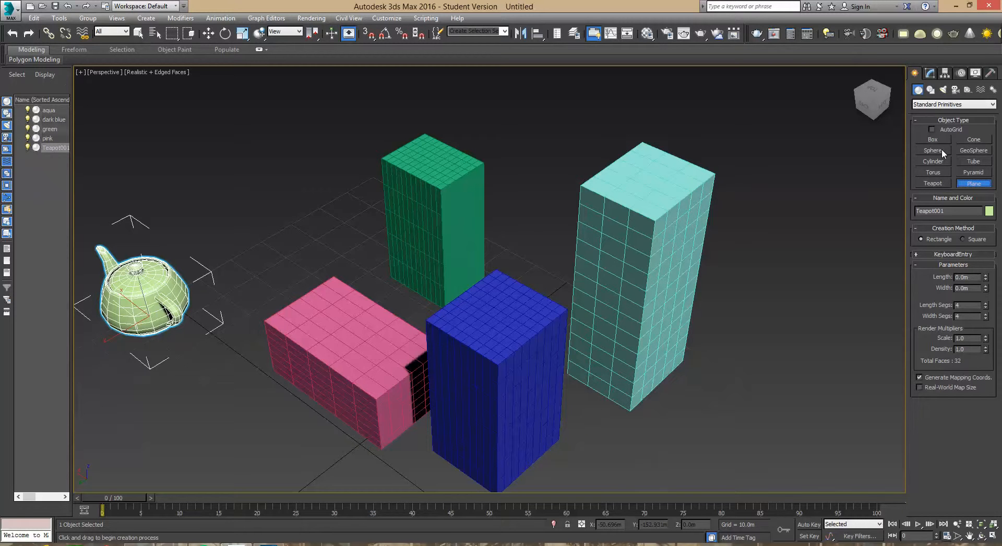
Step: Create a cylinder with a radius of about 5.3 m and a height of about 58.9 m near the teapot
left_click(939, 162)
left_click_drag(187, 440, 212, 439)
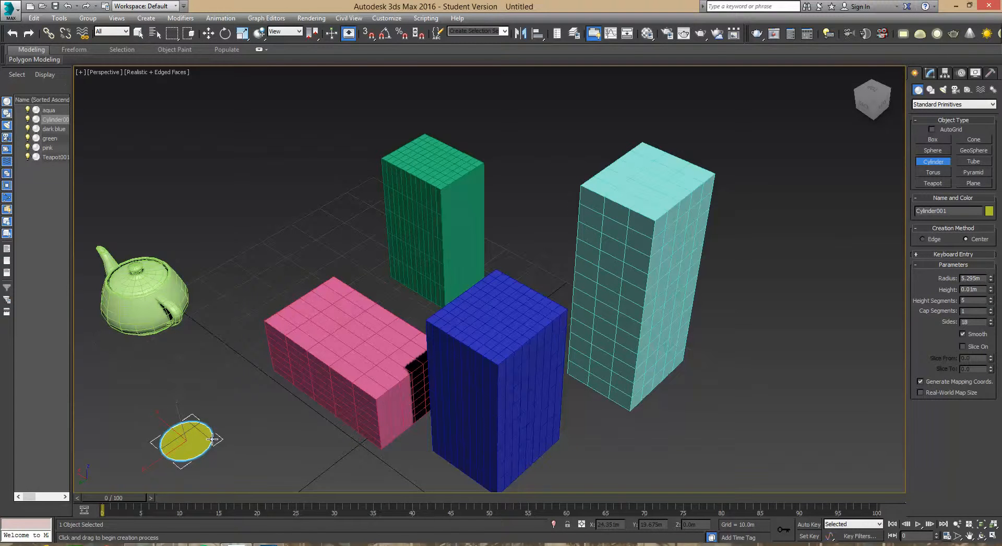
left_click(169, 157)
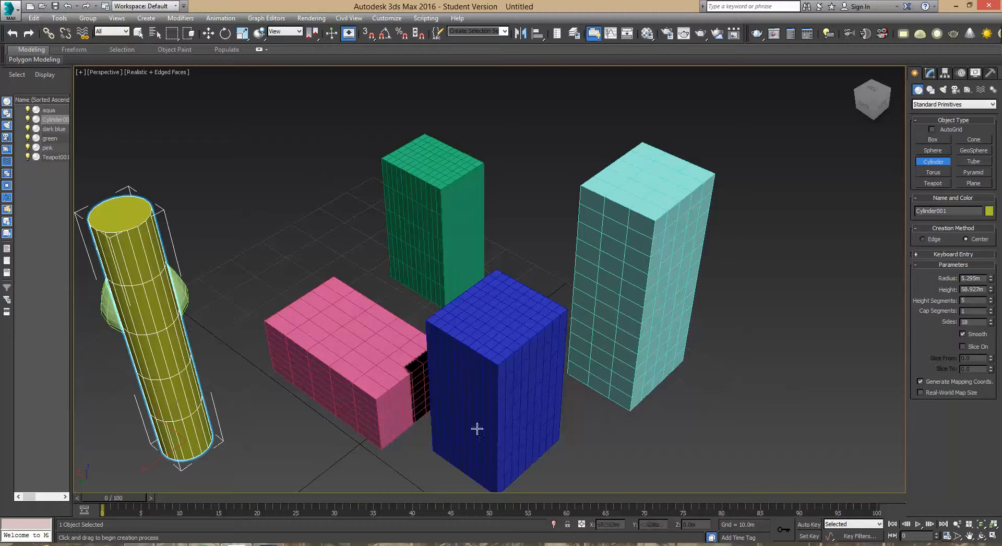
Step: Reduce the cylinder's sides to 3 and raise them to 16
left_click(991, 320)
left_click_drag(991, 325, 991, 329)
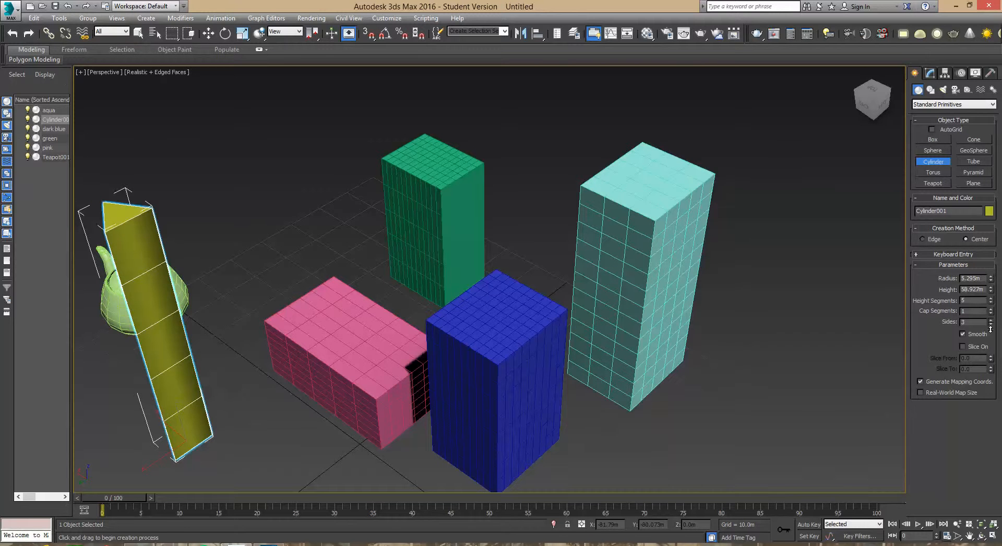
left_click_drag(991, 326, 992, 321)
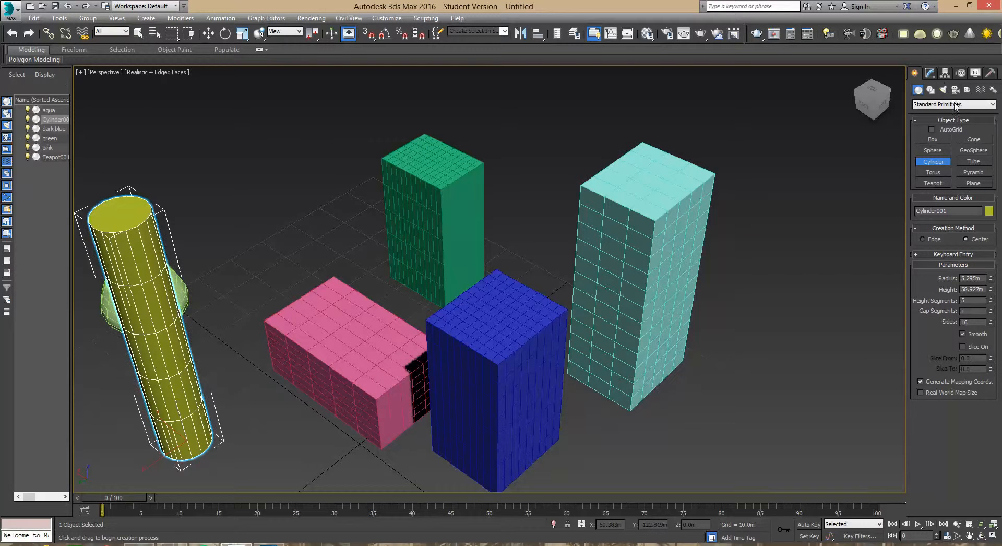
Step: Deselect the finished cylinder and reselect it to view its modifiable parameters
left_click(139, 33)
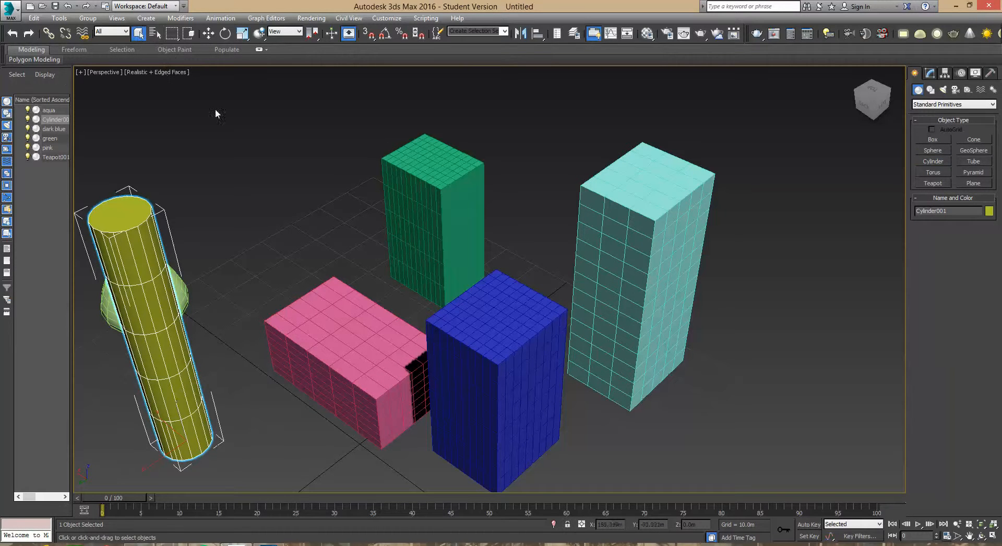
left_click(218, 118)
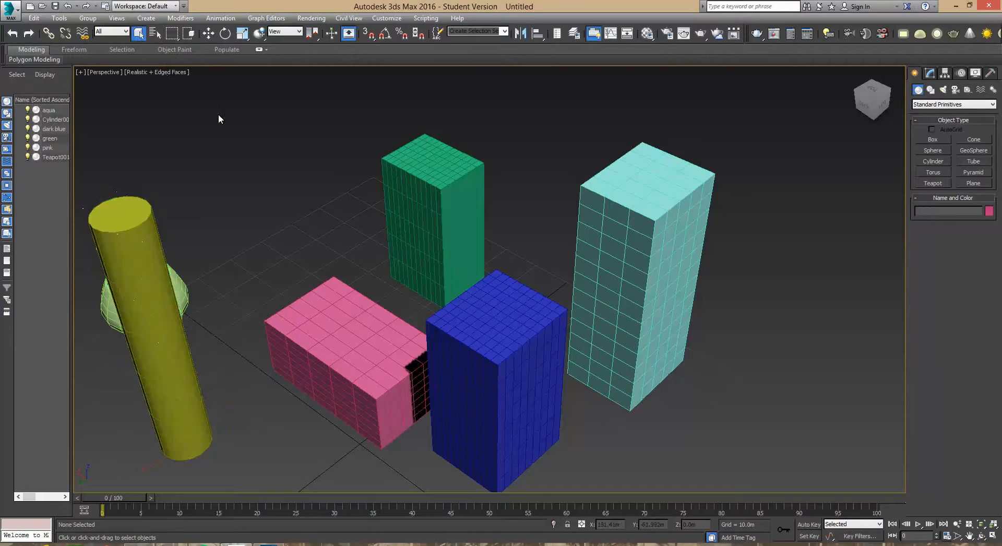
left_click(931, 74)
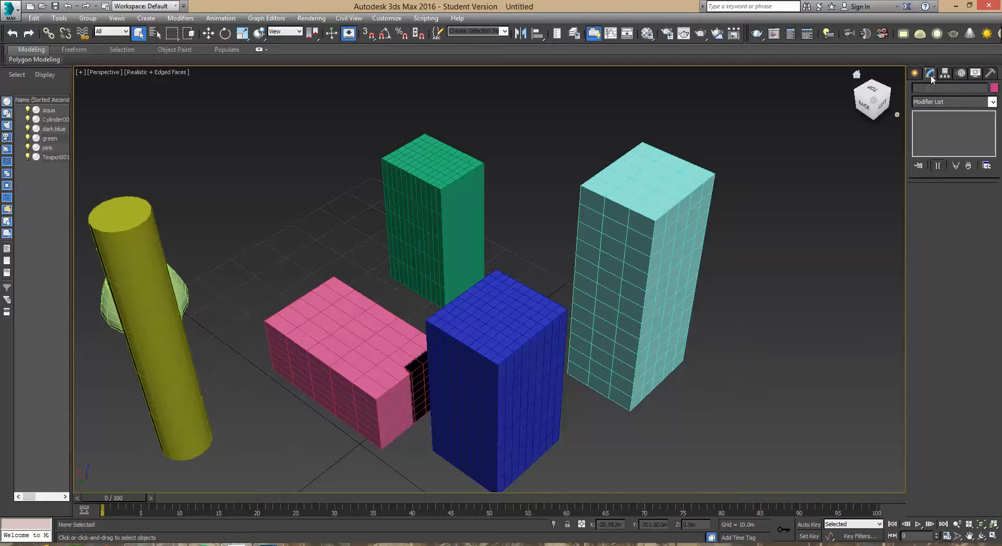
left_click(117, 228)
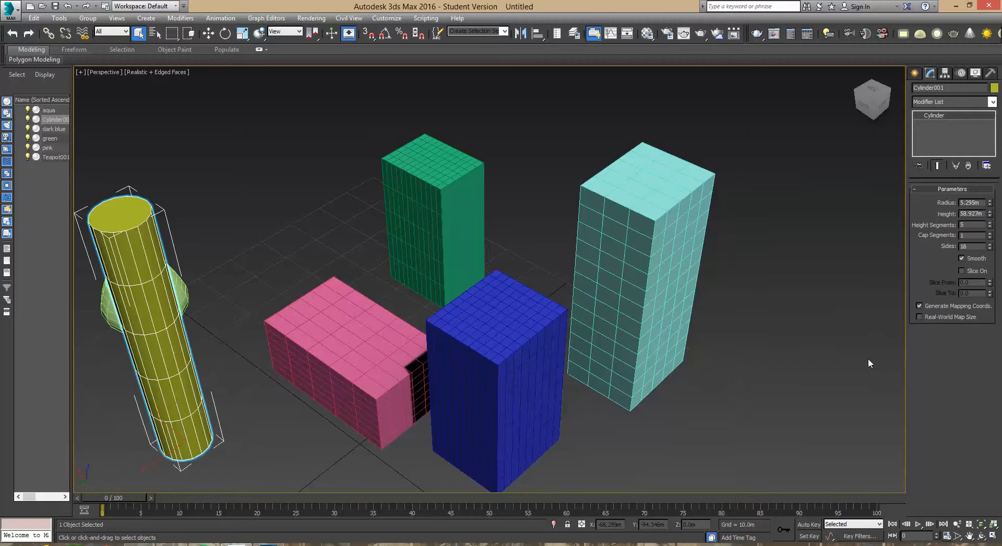
Step: Enable AutoGrid and create a box about 9.2 m long, 1 m wide and 15.1 m high on top of the pink box
left_click(914, 74)
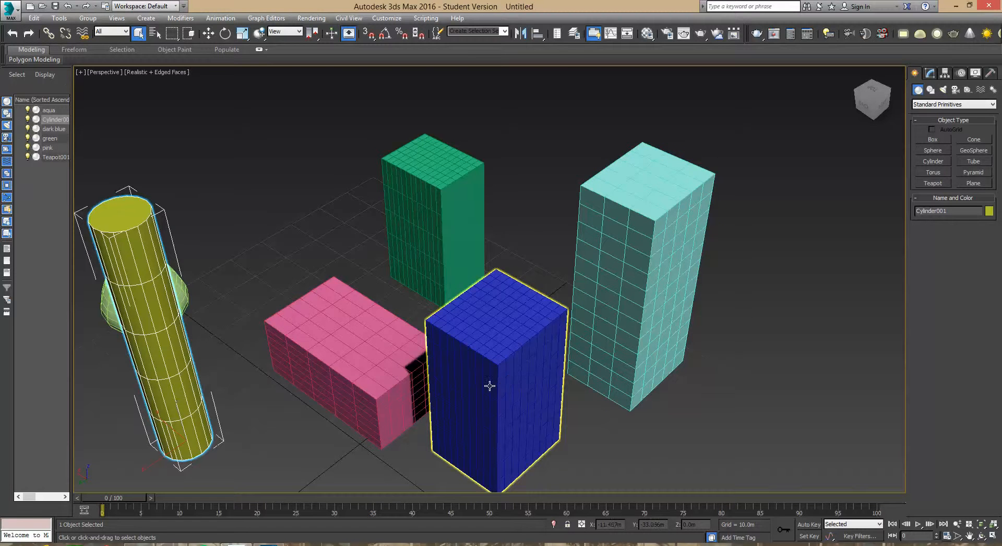
middle_click_drag(467, 399, 546, 318, "alt")
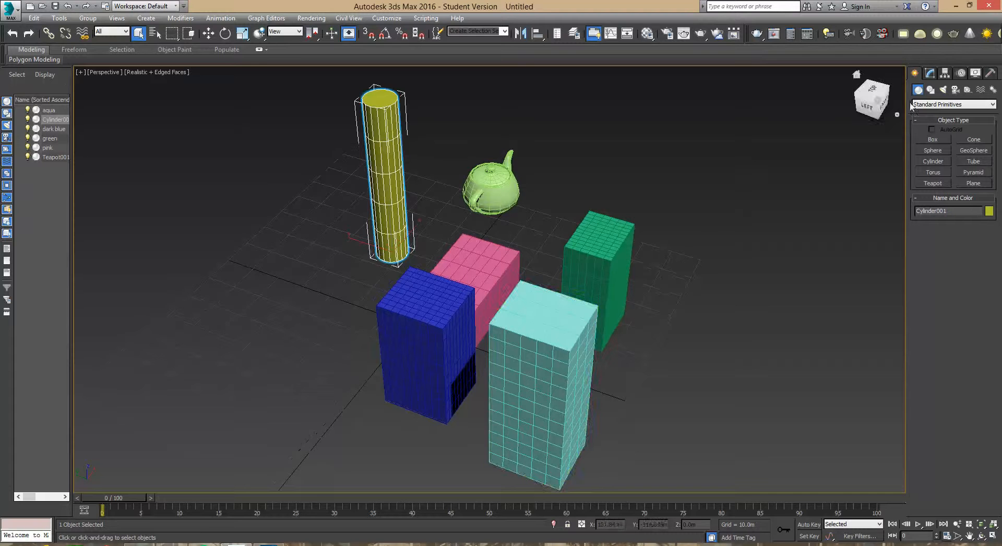
left_click(933, 139)
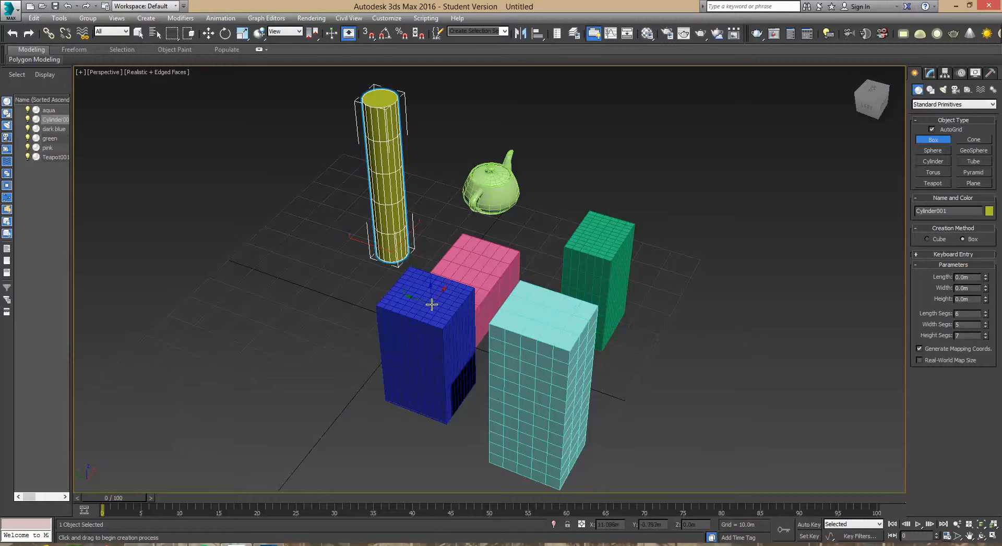
left_click_drag(471, 258, 495, 270)
left_click(509, 220)
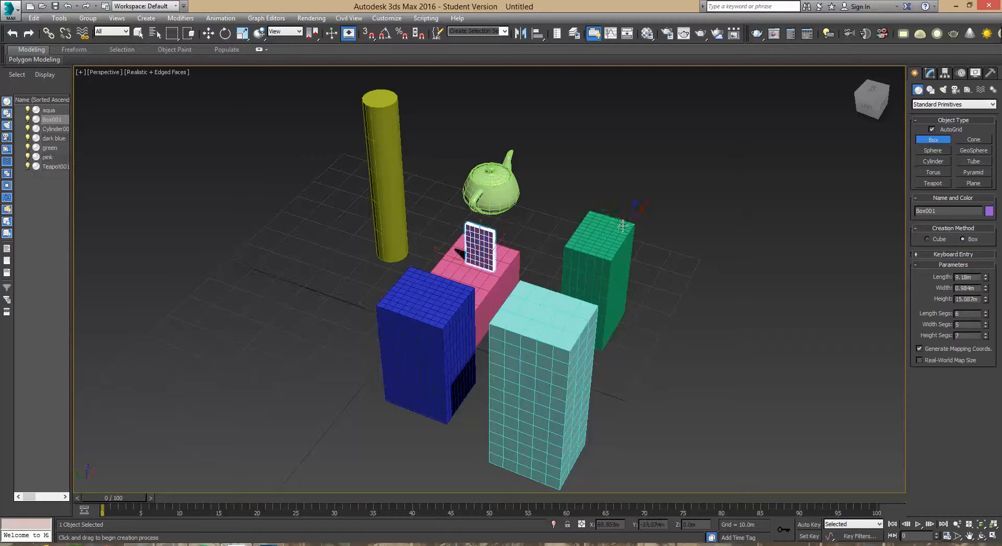
Step: Create an AutoGrid box on top of the green box and another, about 11 m by 1.2 m by 12.6 m, on its side
left_click_drag(583, 232, 622, 289)
left_click(606, 195)
left_click(660, 308)
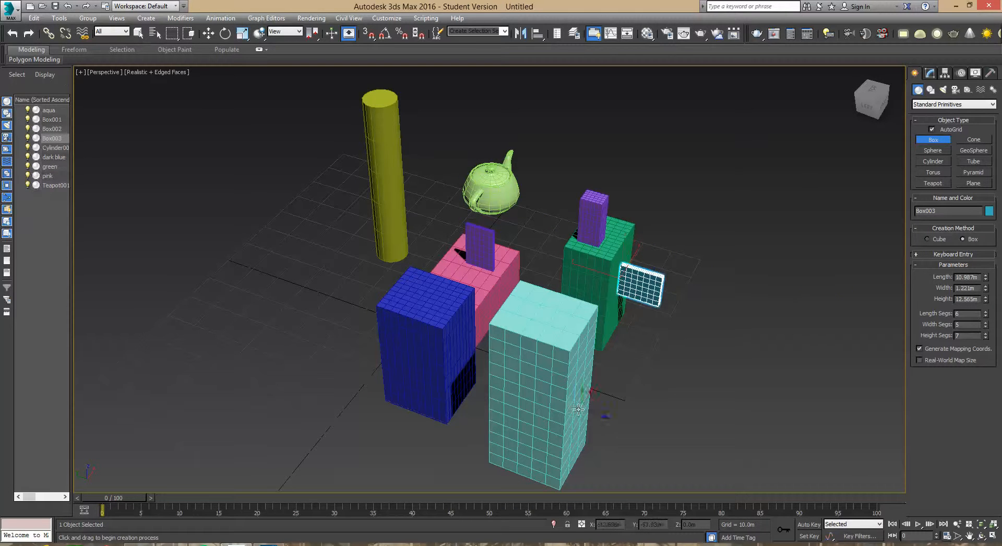
Step: Create AutoGrid boxes about 7.3 by 7.8 by 10.7 m on the aqua box's side and 9.5 by 0.2 by 9.4 m on the cylinder
left_click_drag(516, 369, 545, 401)
left_click(528, 433)
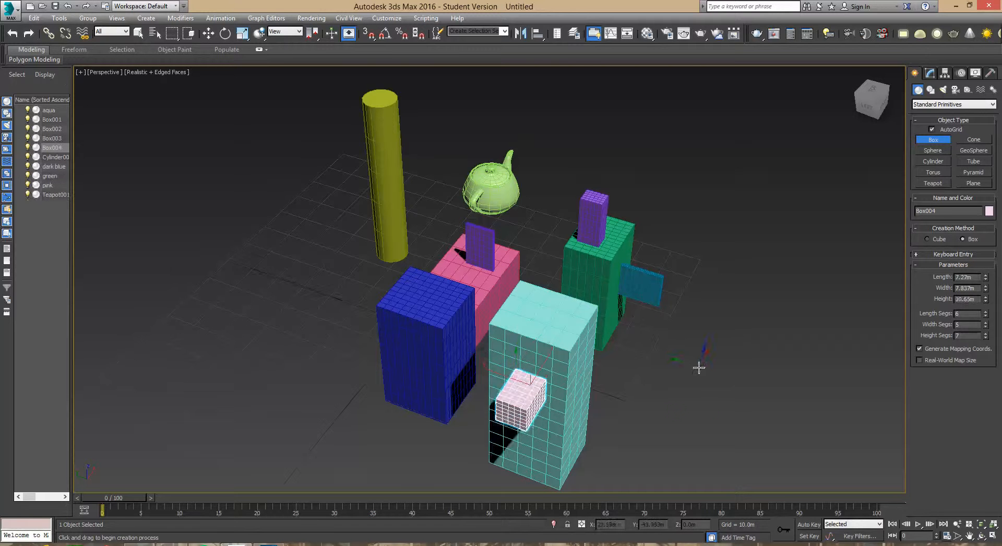
mouse_move(698, 365)
middle_mouse_down("alt")
mouse_move(651, 355)
mouse_move(643, 386)
mouse_move(709, 375)
middle_mouse_up("alt")
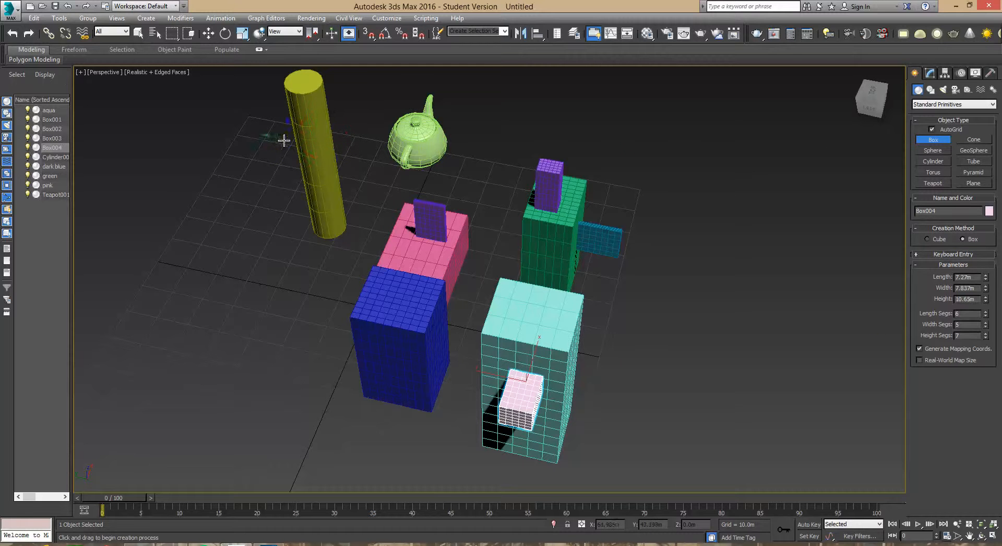
left_click_drag(311, 144, 316, 171)
left_click(309, 202)
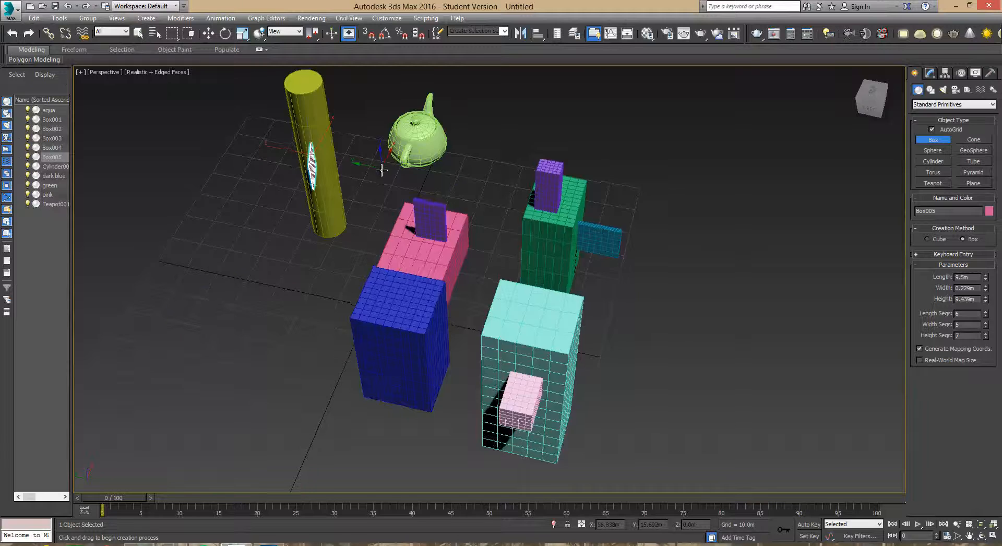
Step: Create a tube with radii of about 9 m and 6.2 m and a height of about 30.6 m on the ground beyond the dark blue box
middle_click_drag(381, 165, 529, 223, "alt")
scroll(531, 220, "down", 5)
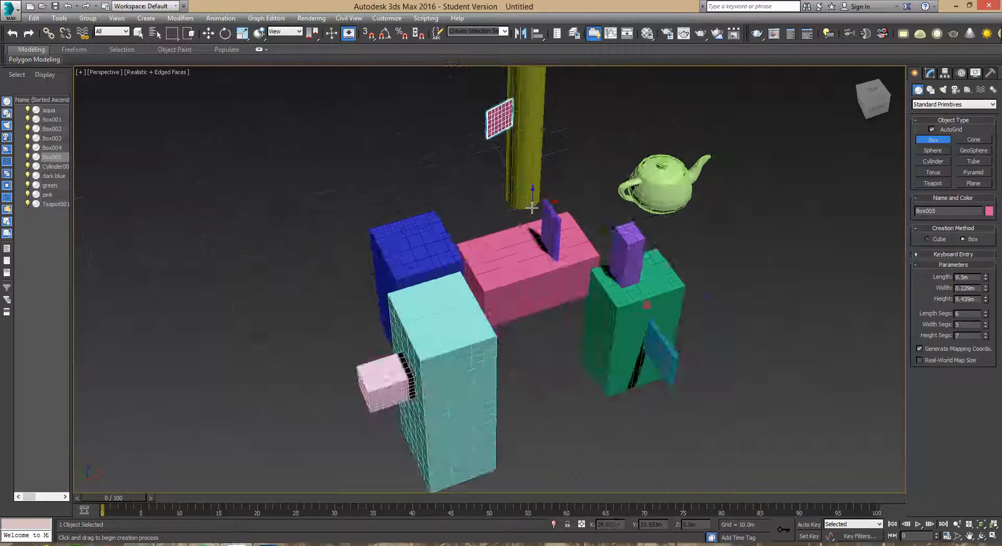
scroll(455, 204, "up", 3)
scroll(455, 204, "down", 3)
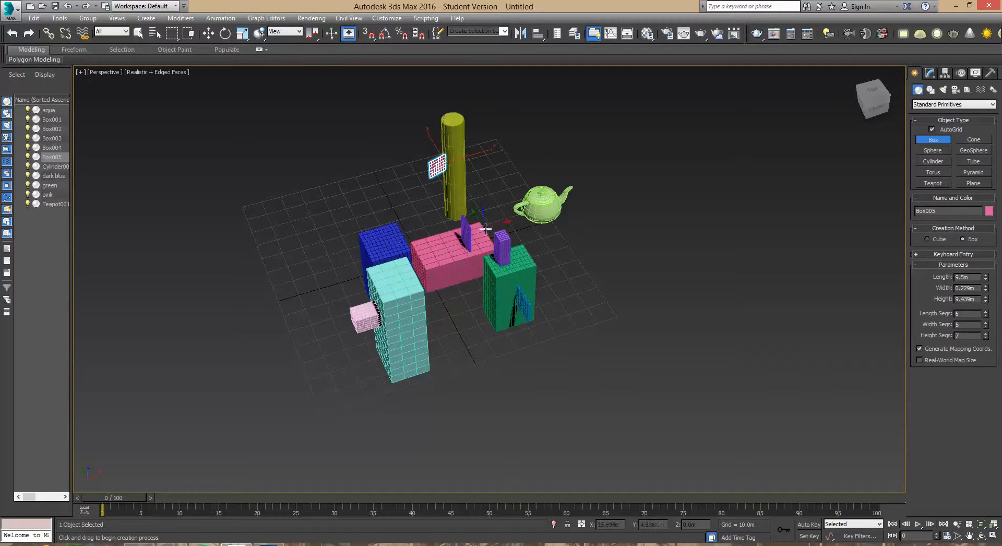
middle_click_drag(460, 228, 465, 246)
scroll(467, 246, "up", 4)
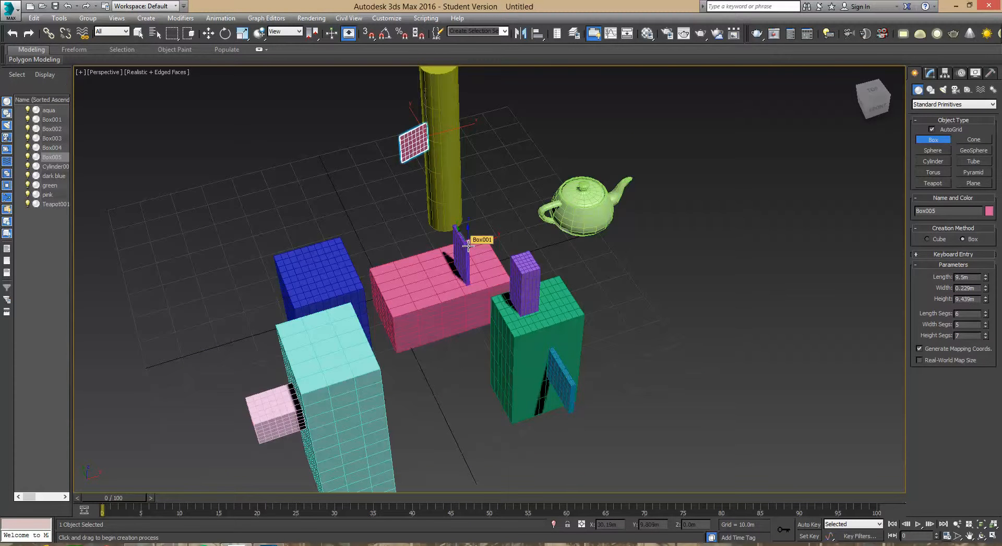
left_click(974, 161)
left_click_drag(177, 220, 200, 235)
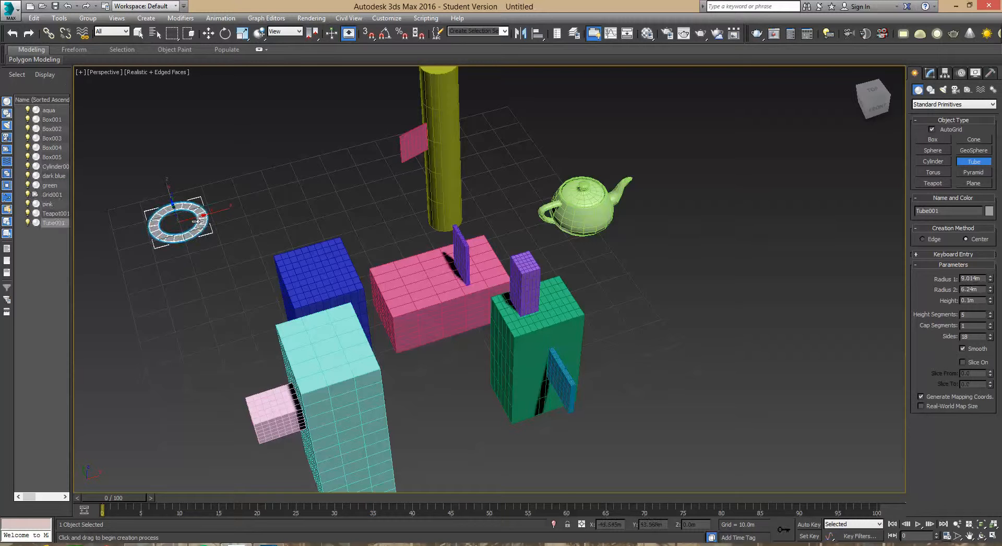
left_click(198, 222)
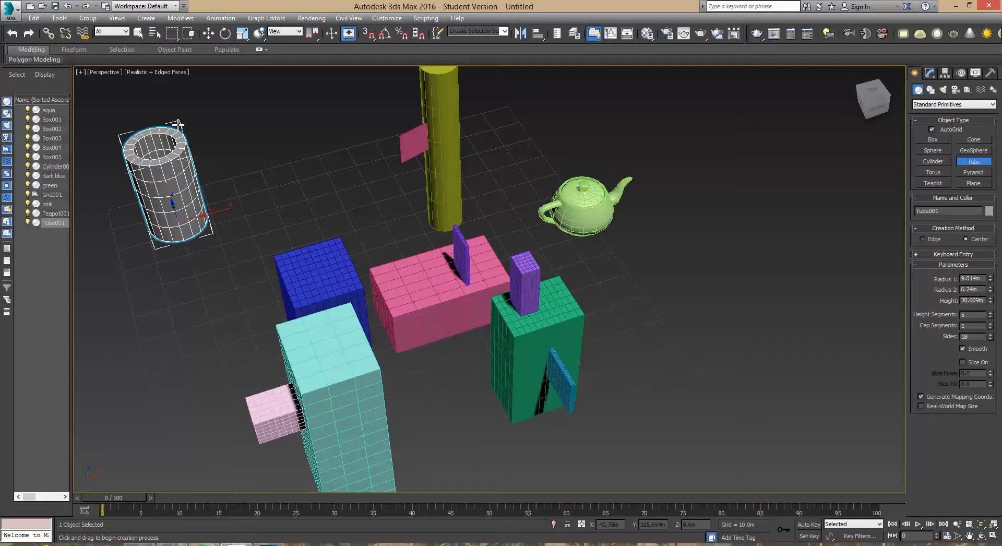
left_click(232, 156)
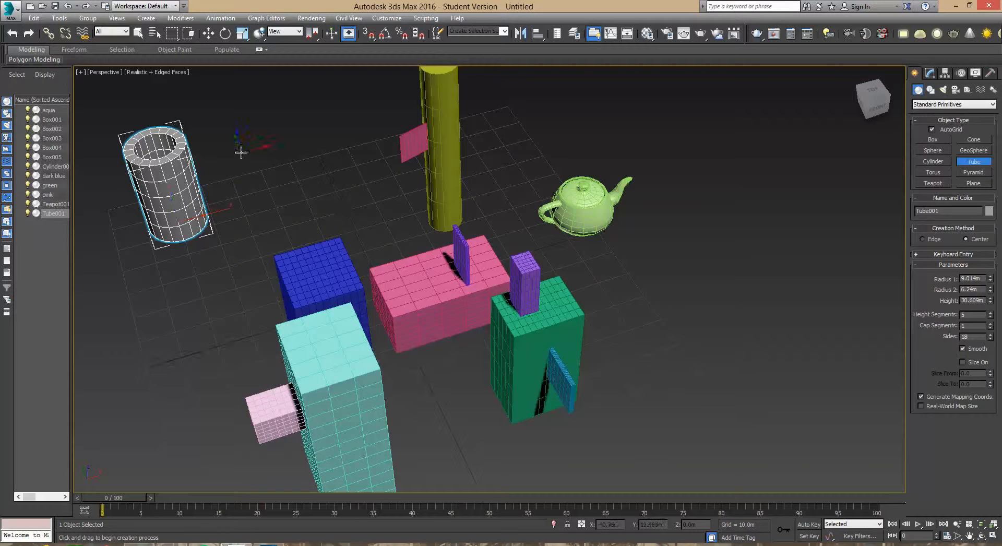
Step: Change the tube's object color to red from the 3ds Max palette
left_click(990, 211)
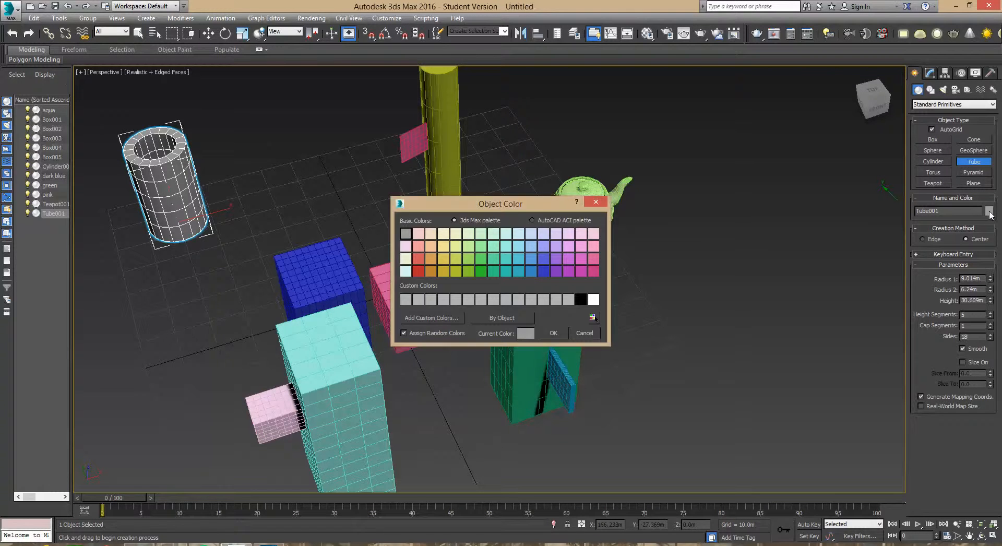
left_click_drag(505, 207, 350, 116)
left_click(263, 181)
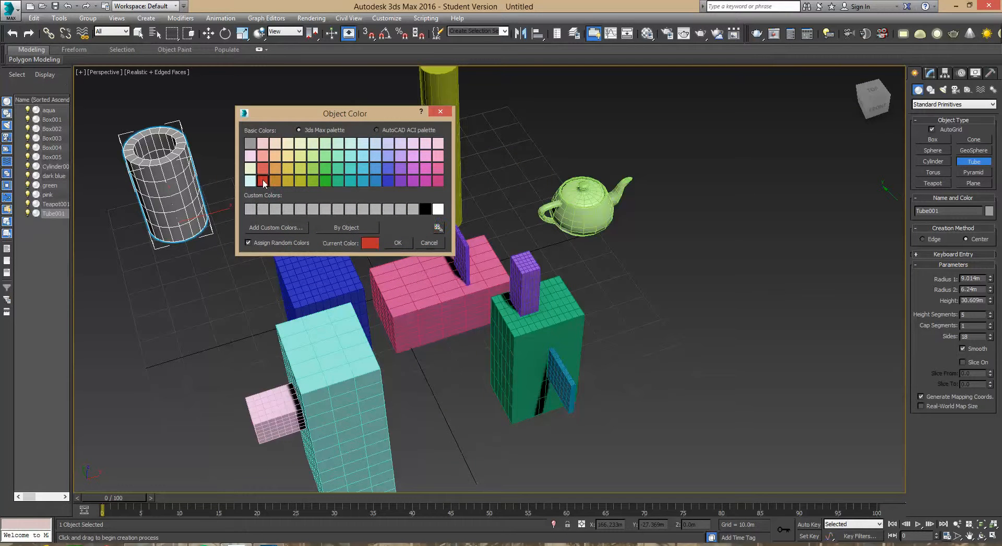
left_click(399, 244)
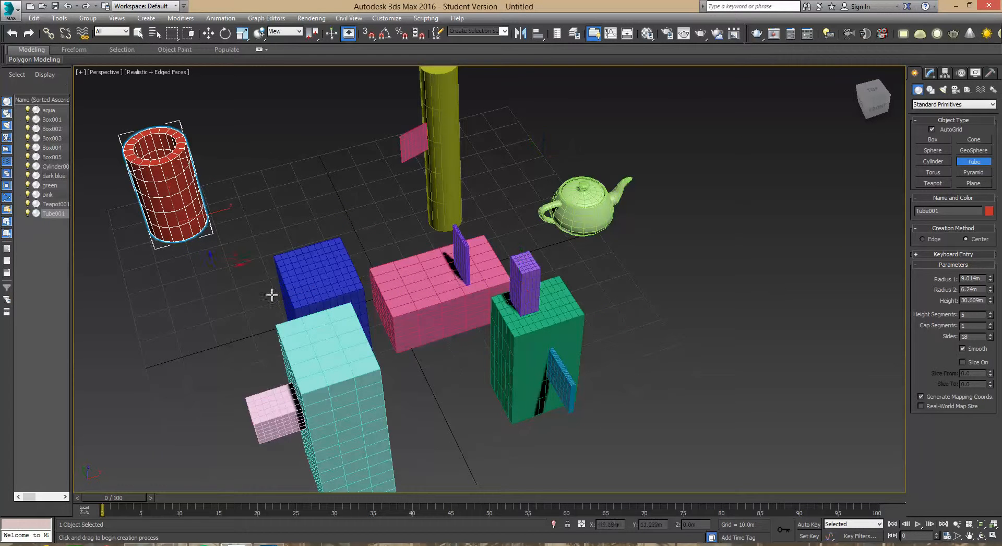
middle_click_drag(280, 292, 362, 292)
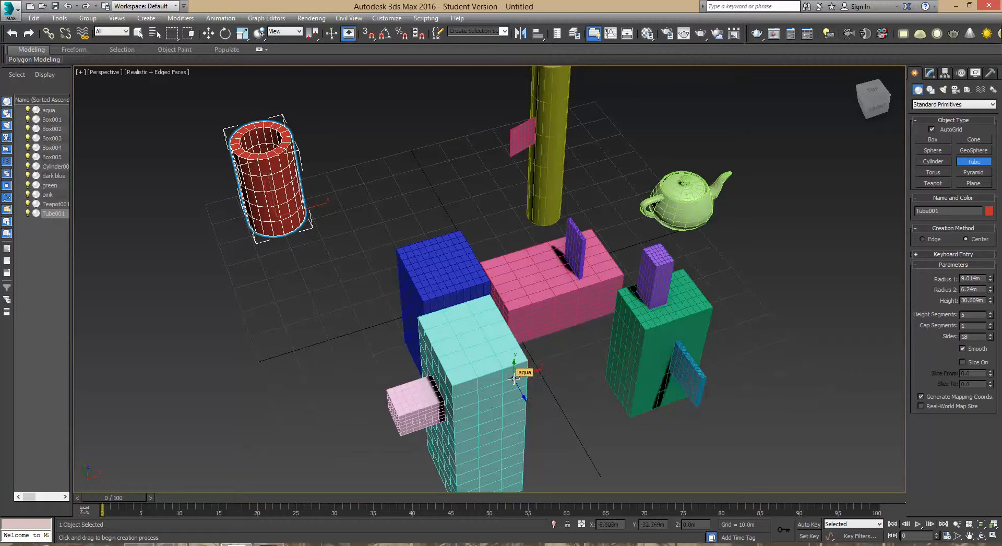
mouse_move(268, 544)
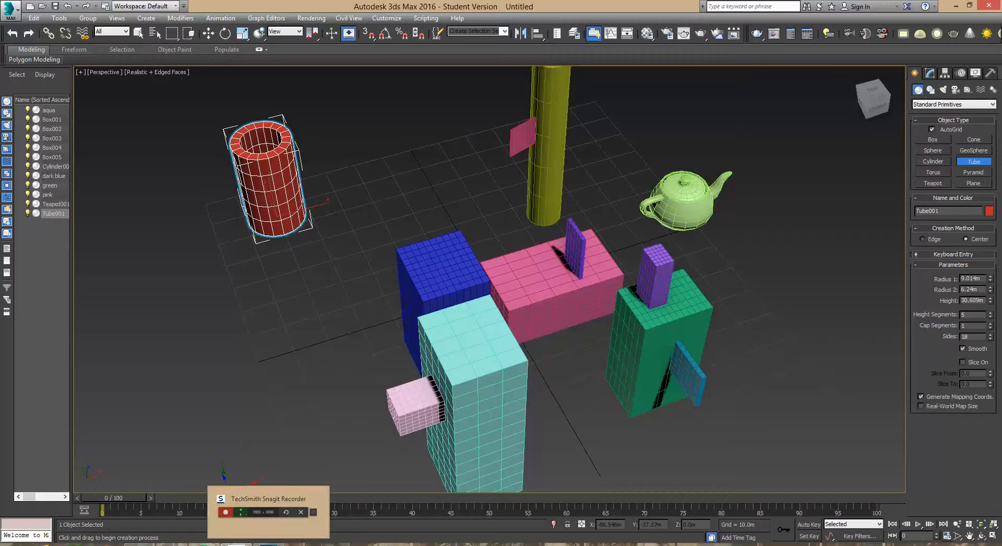